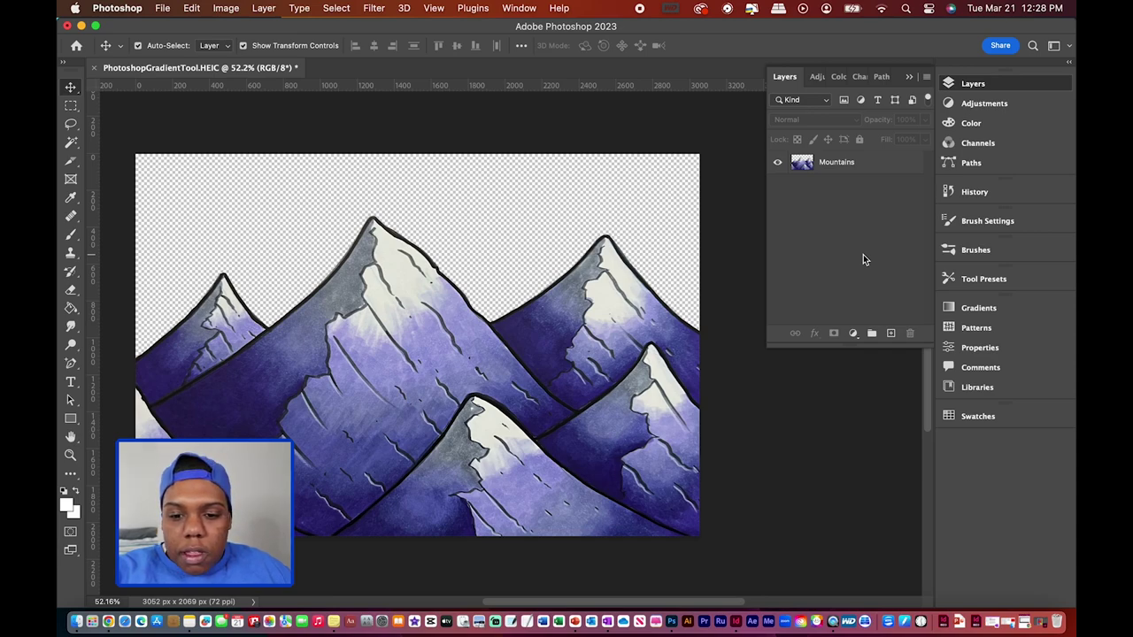
# Add a new layer named Sky and place it beneath the Mountains layer
pyautogui.click(825, 171)
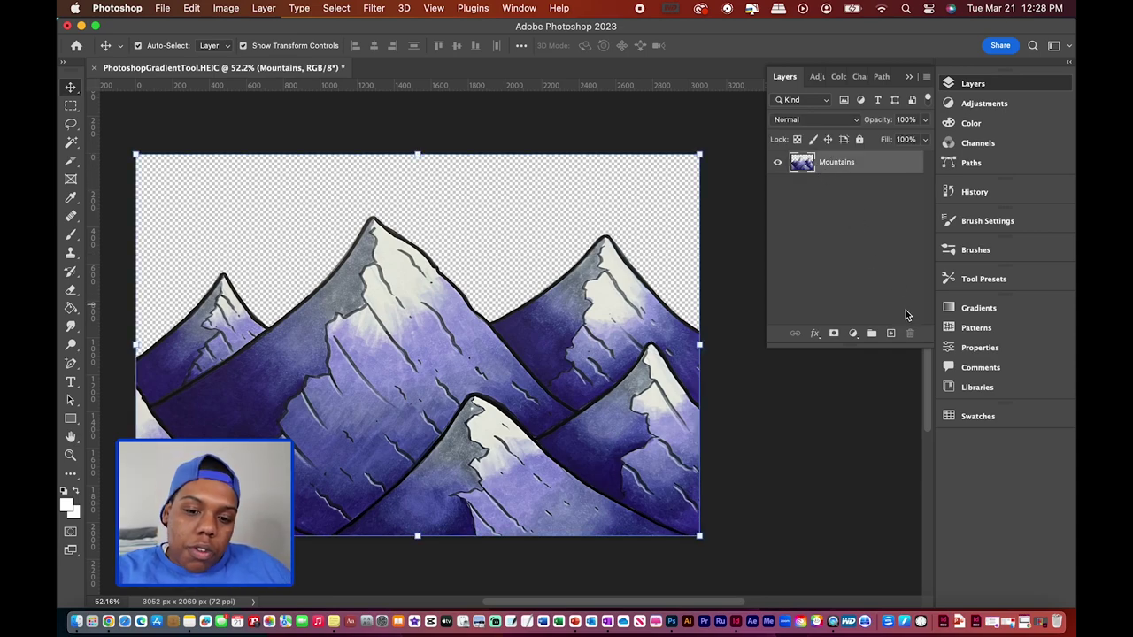
pyautogui.click(892, 334)
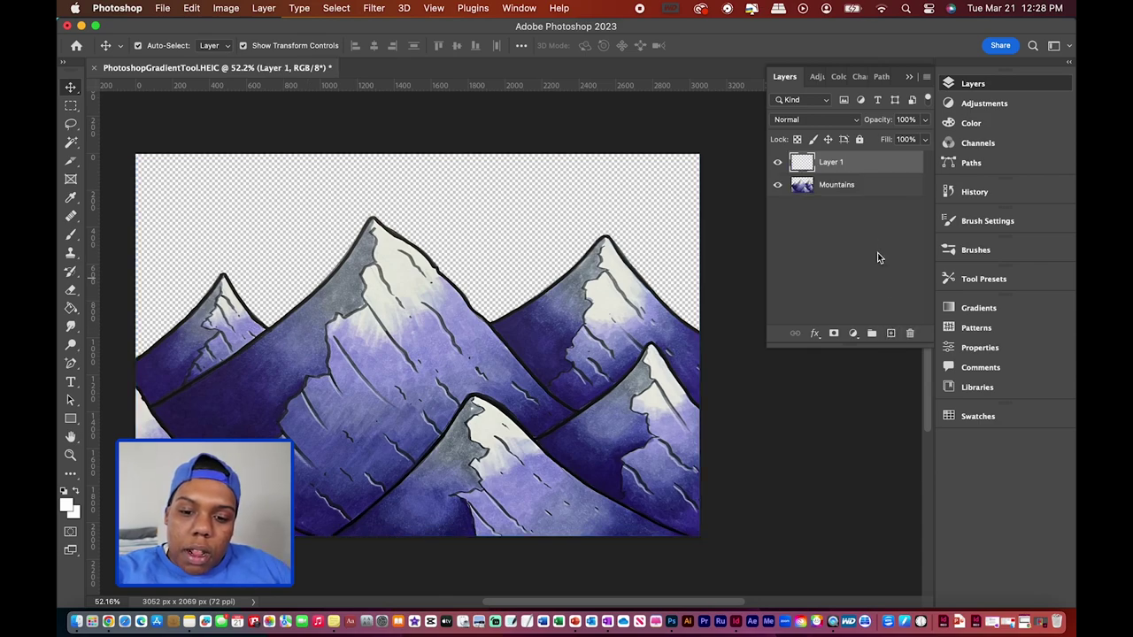
pyautogui.doubleClick(830, 162)
pyautogui.write('Sky')
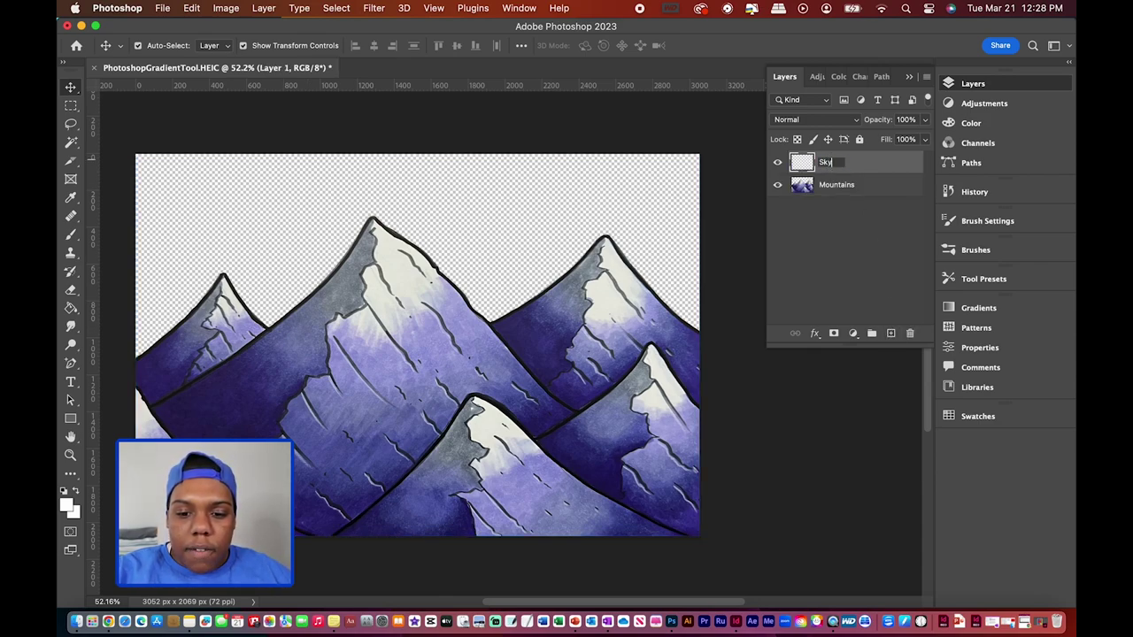
pyautogui.press('Return')
pyautogui.moveTo(822, 166); pyautogui.dragTo(824, 209)
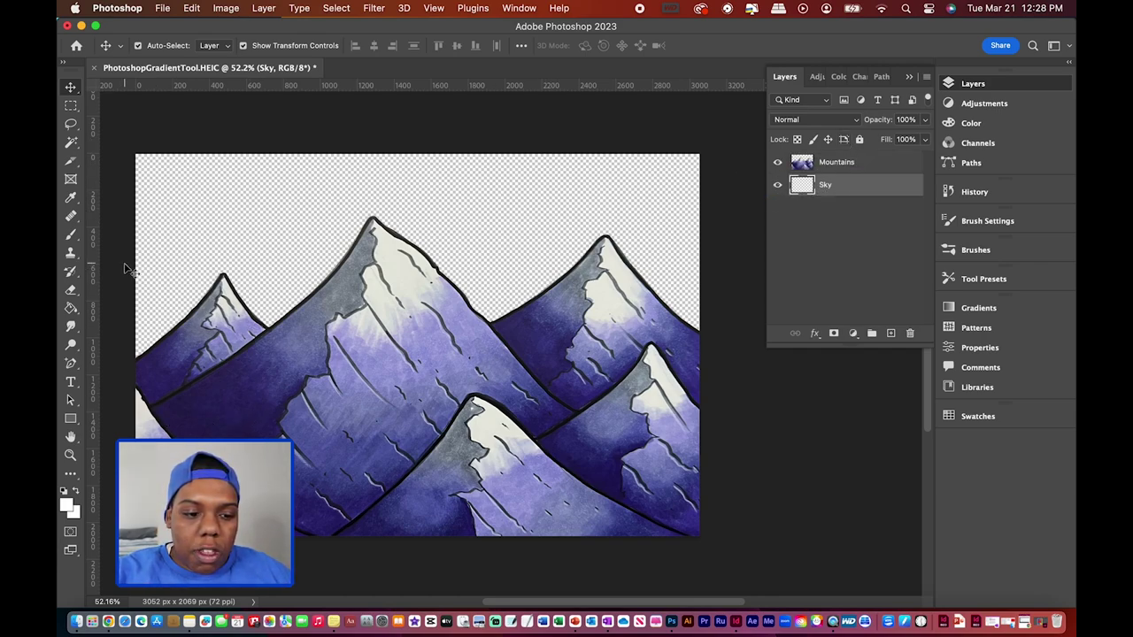
# Switch from the Paint Bucket Tool to the Gradient Tool
pyautogui.click(73, 309)
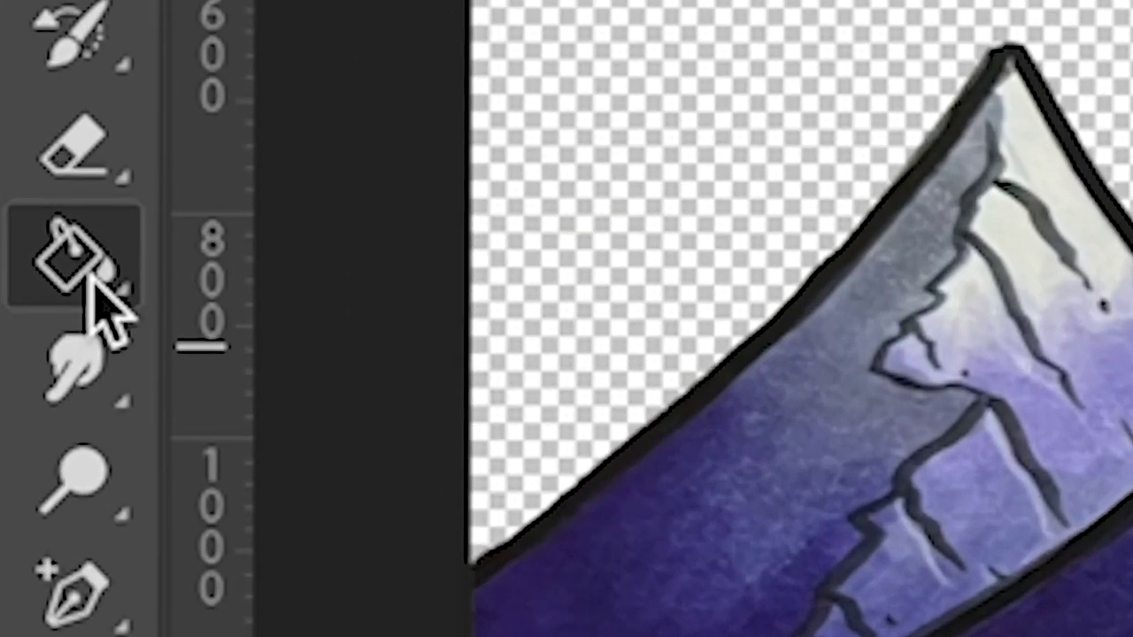
pyautogui.rightClick(101, 298)
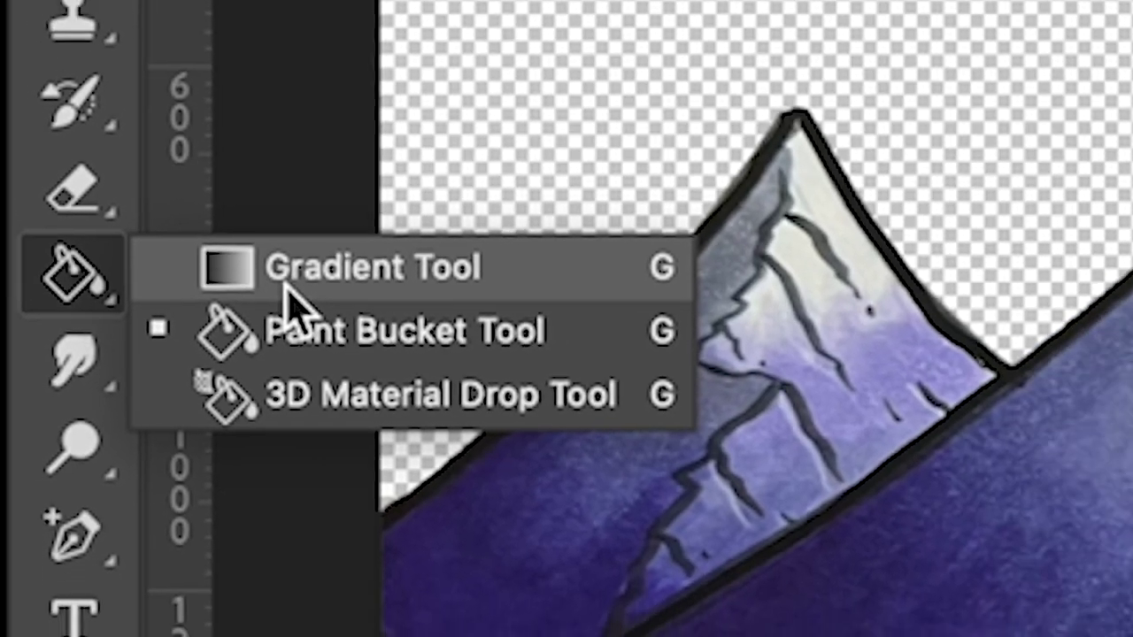
pyautogui.click(372, 270)
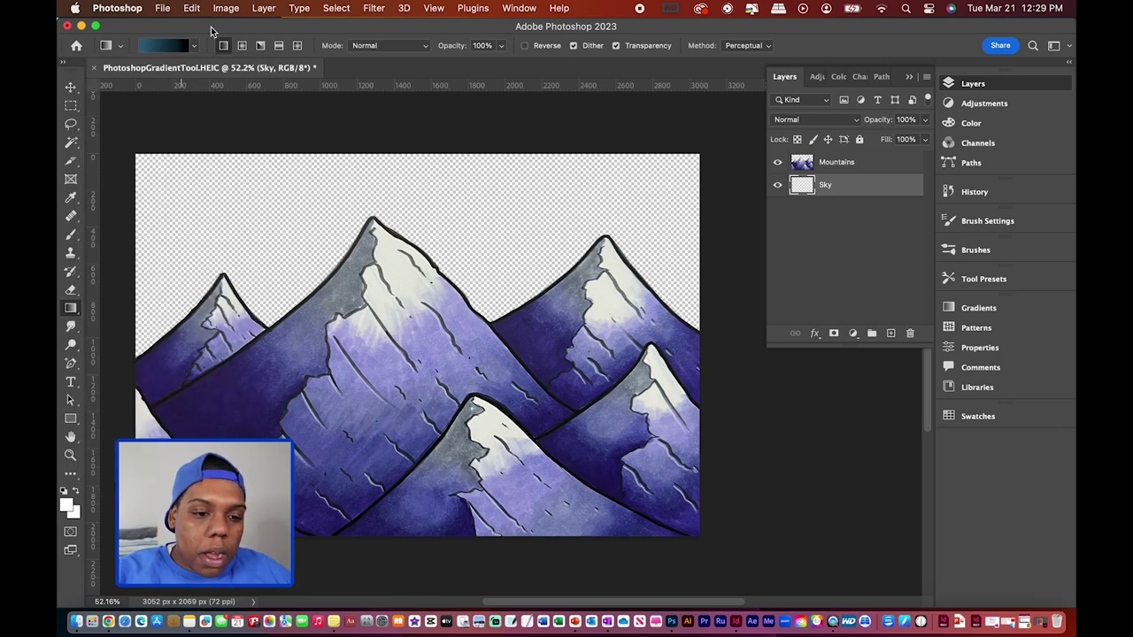
# Browse the gradient preset folders, looking through Basics, Blues, Purples, Pinks and Reds
pyautogui.click(196, 47)
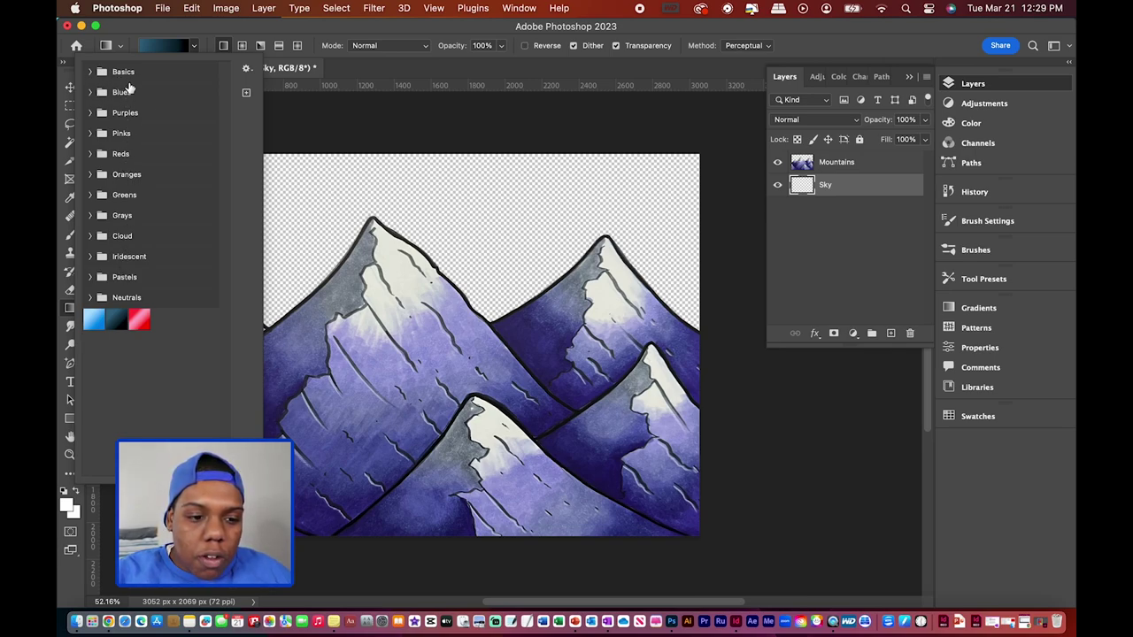
pyautogui.click(90, 72)
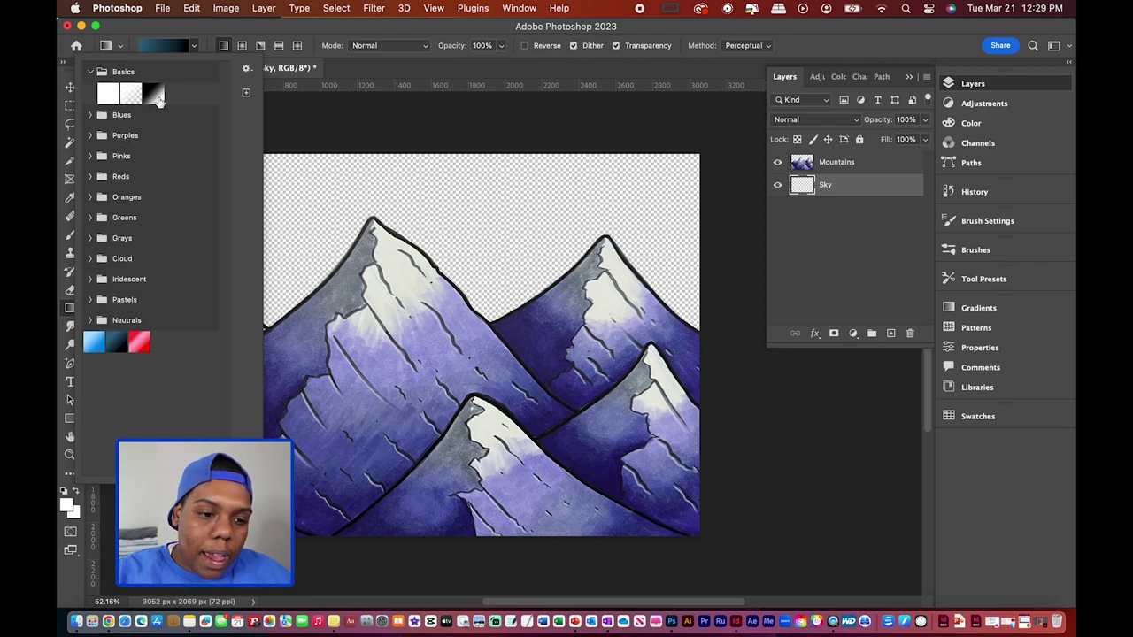
pyautogui.click(90, 70)
pyautogui.click(89, 92)
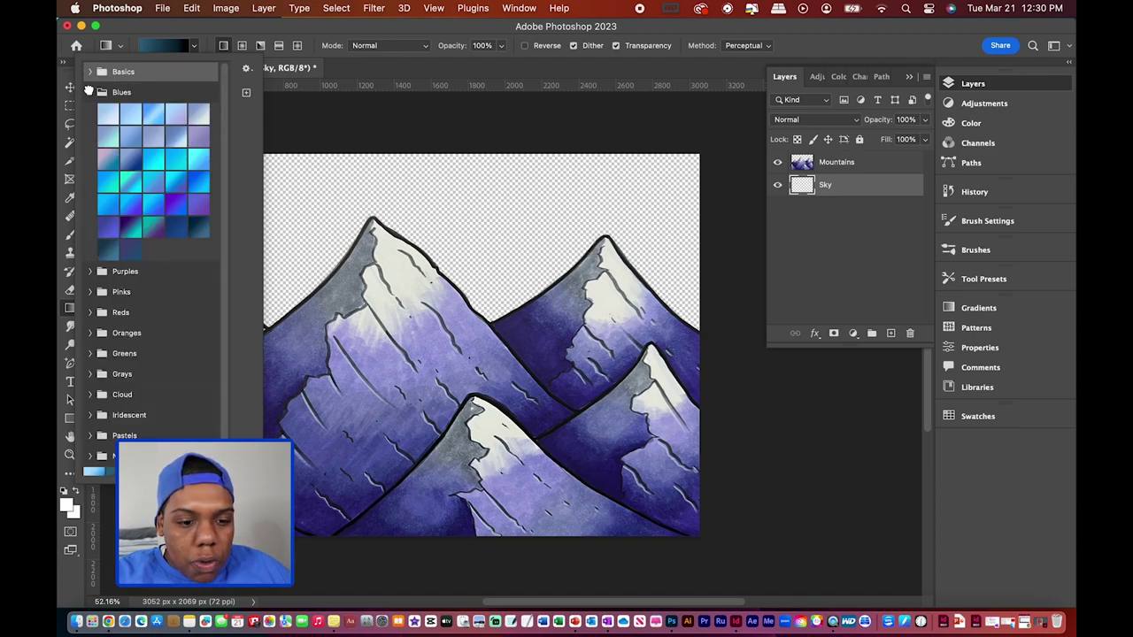
pyautogui.click(89, 92)
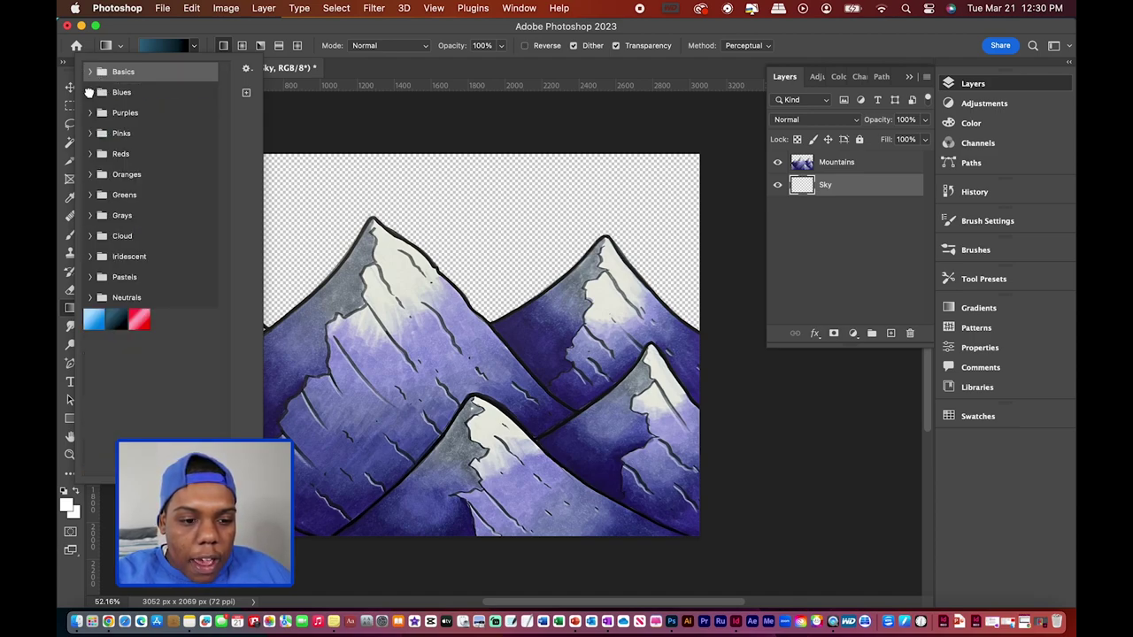
pyautogui.click(89, 112)
pyautogui.click(89, 113)
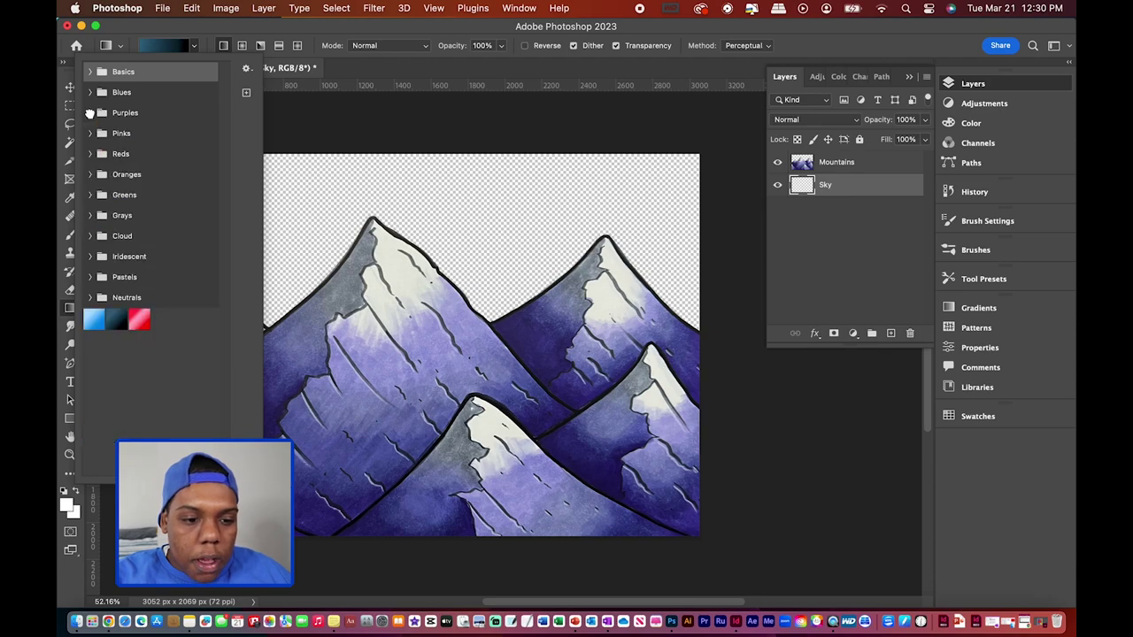
pyautogui.click(89, 133)
pyautogui.click(90, 133)
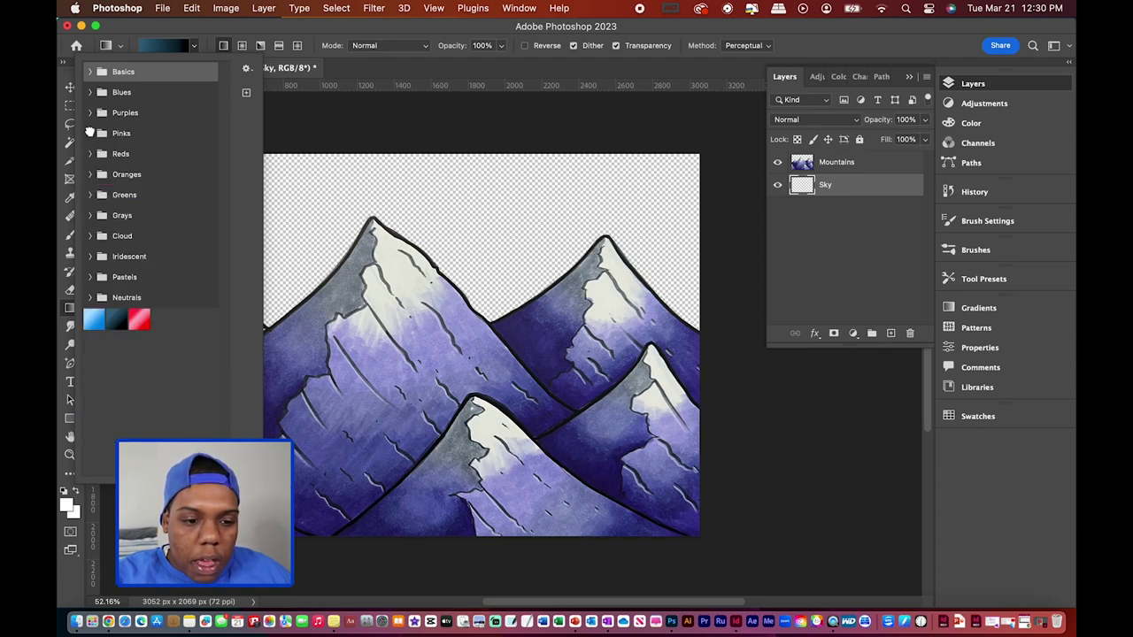
pyautogui.click(89, 153)
pyautogui.click(89, 153)
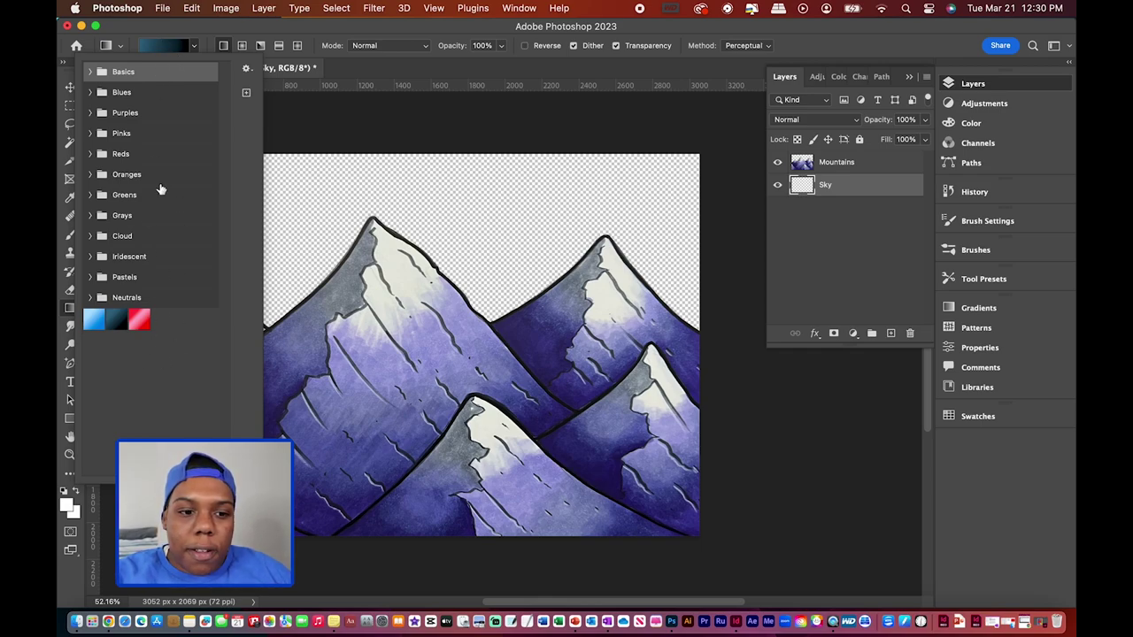
pyautogui.click(194, 46)
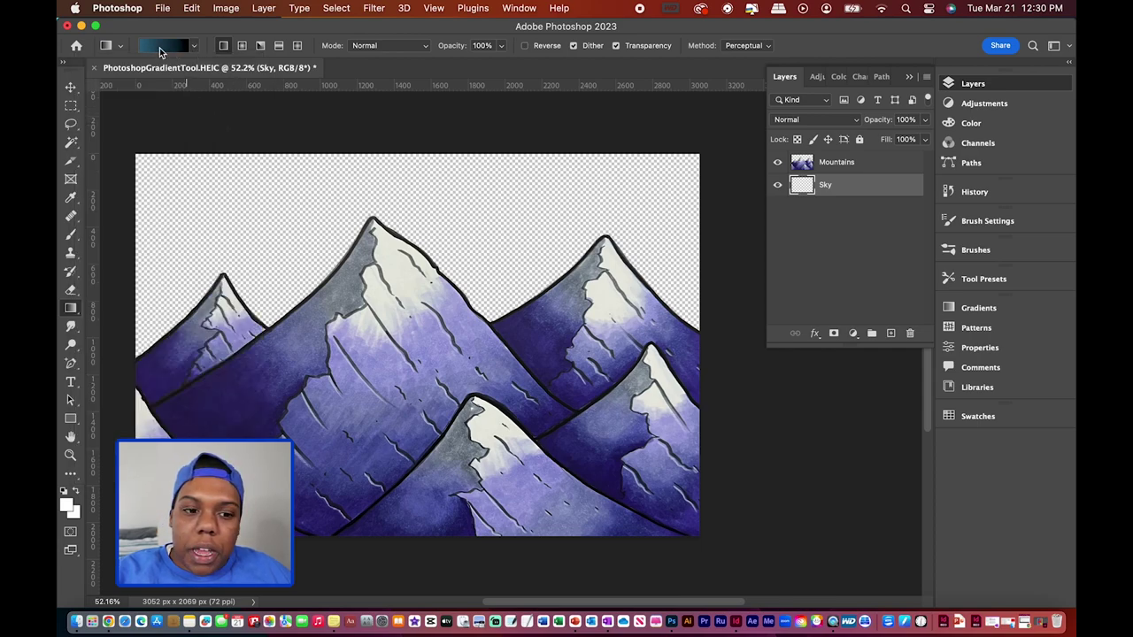
# Edit the Night Sky gradient, setting its starting colour stop at location 0 to bright blue 017fd8
pyautogui.click(163, 48)
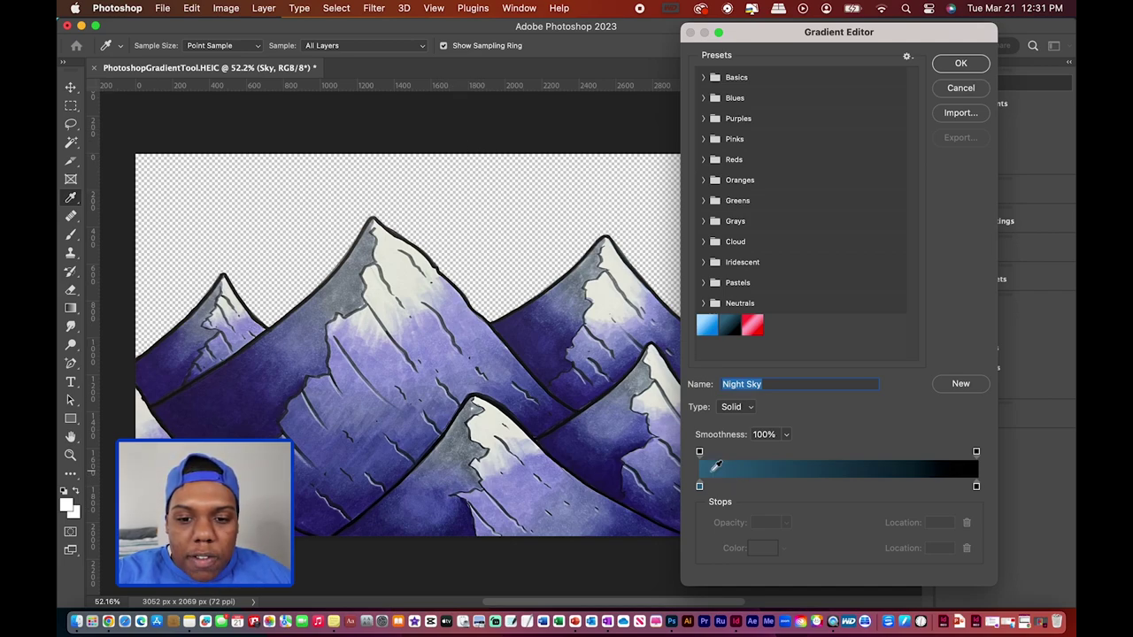
pyautogui.moveTo(842, 38); pyautogui.dragTo(545, 32)
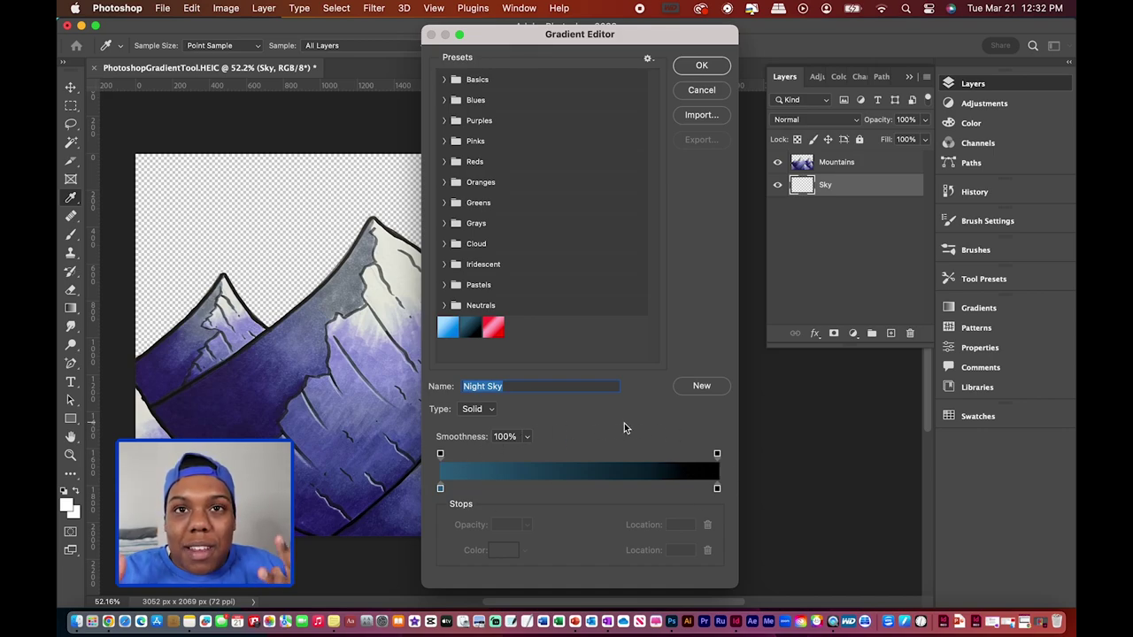
pyautogui.click(440, 488)
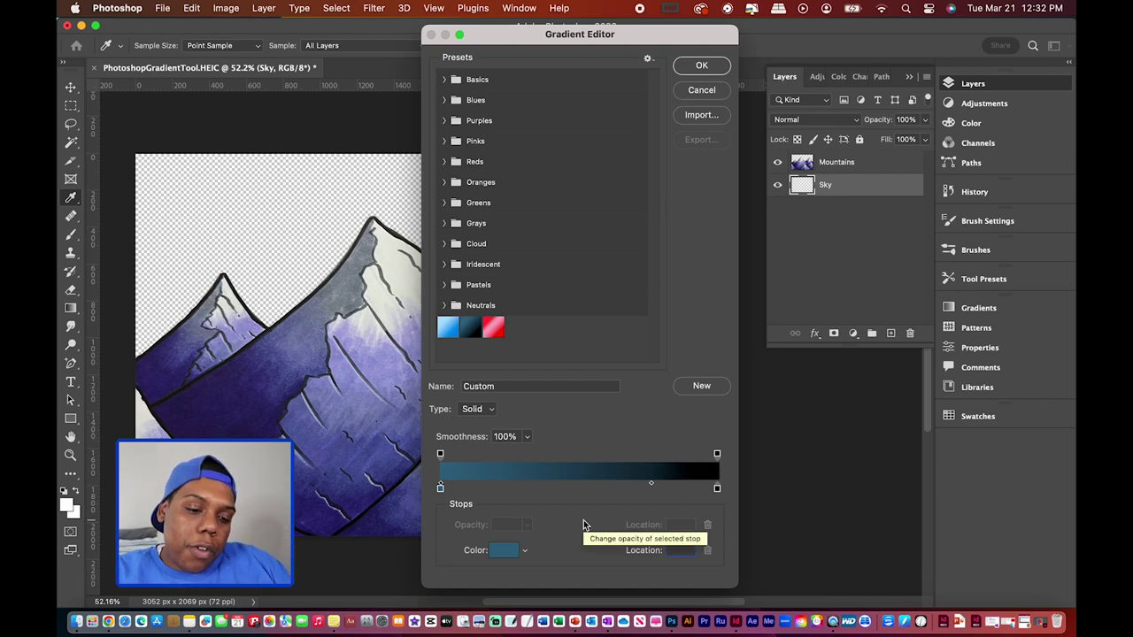
pyautogui.click(440, 489)
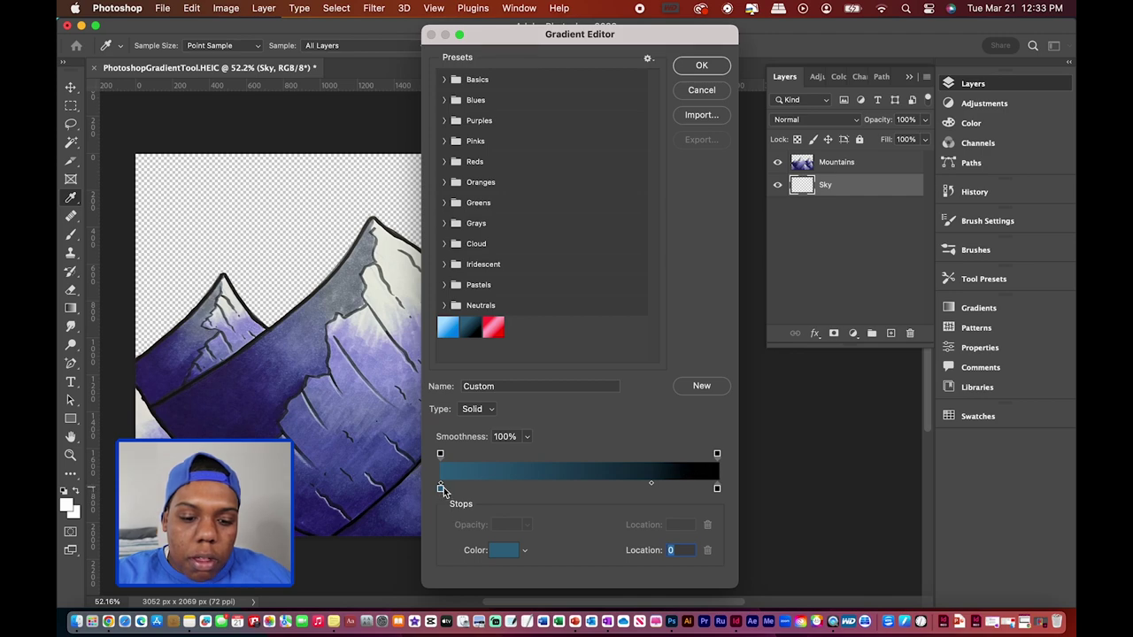
pyautogui.click(505, 550)
pyautogui.moveTo(797, 189); pyautogui.dragTo(846, 87)
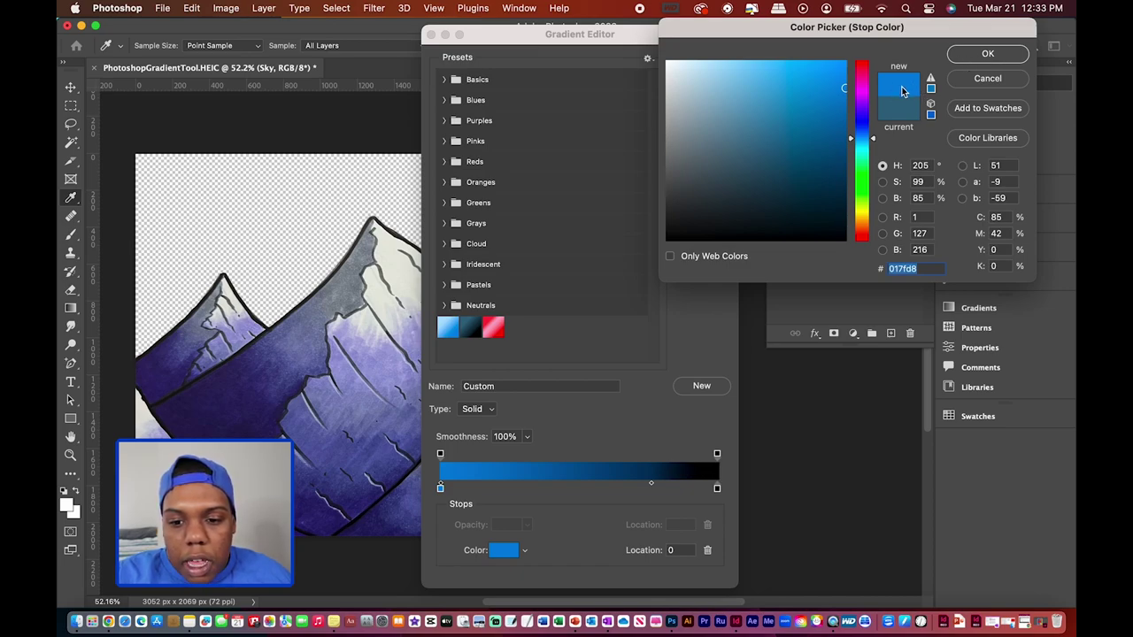
pyautogui.click(987, 108)
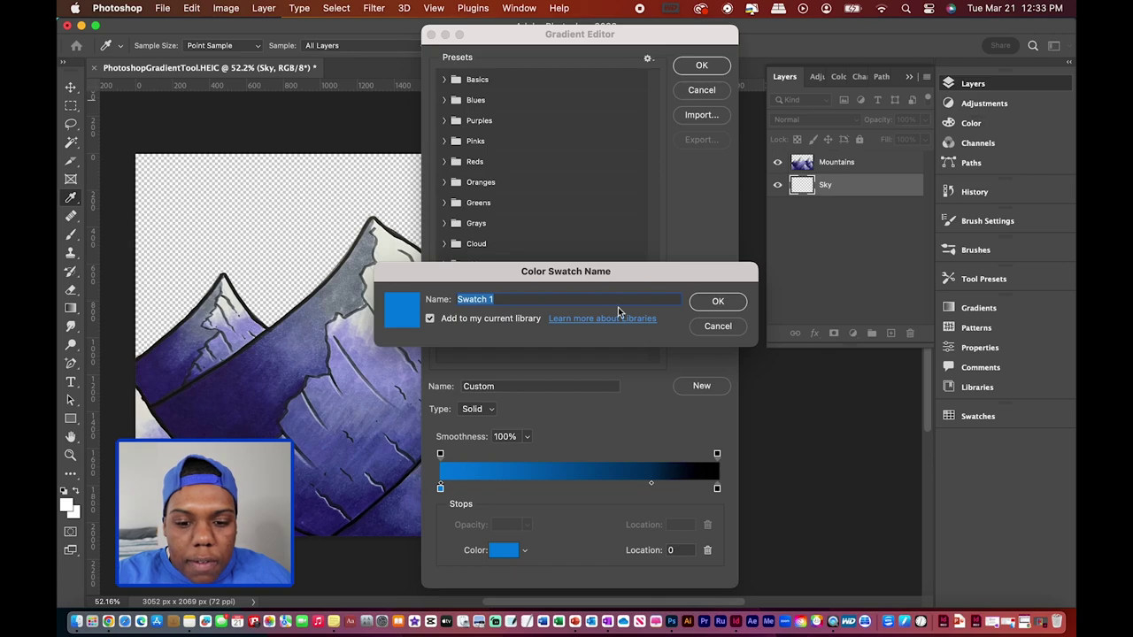
pyautogui.click(713, 327)
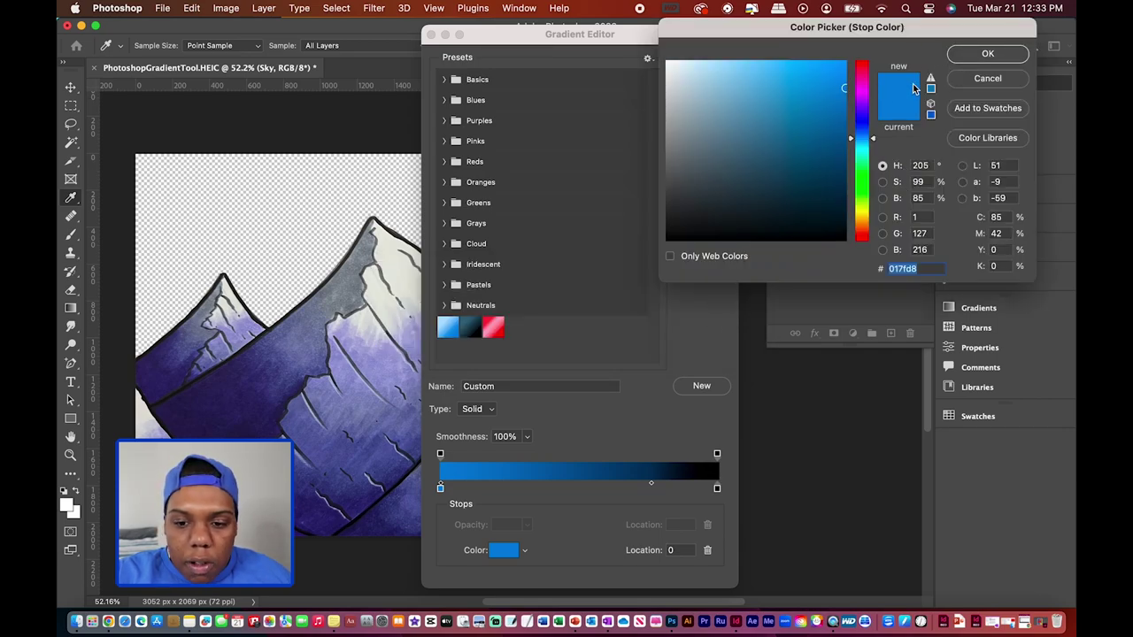
pyautogui.click(989, 55)
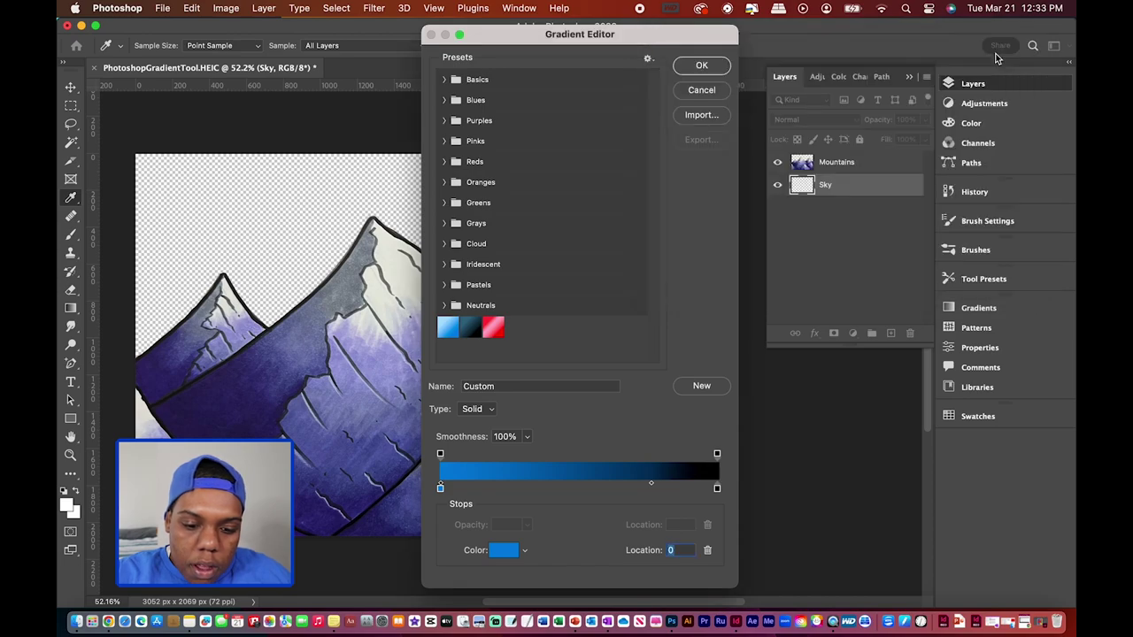
# Set the gradient's end colour stop to light blue b0deff and place the colour midpoint at location 50%
pyautogui.click(717, 490)
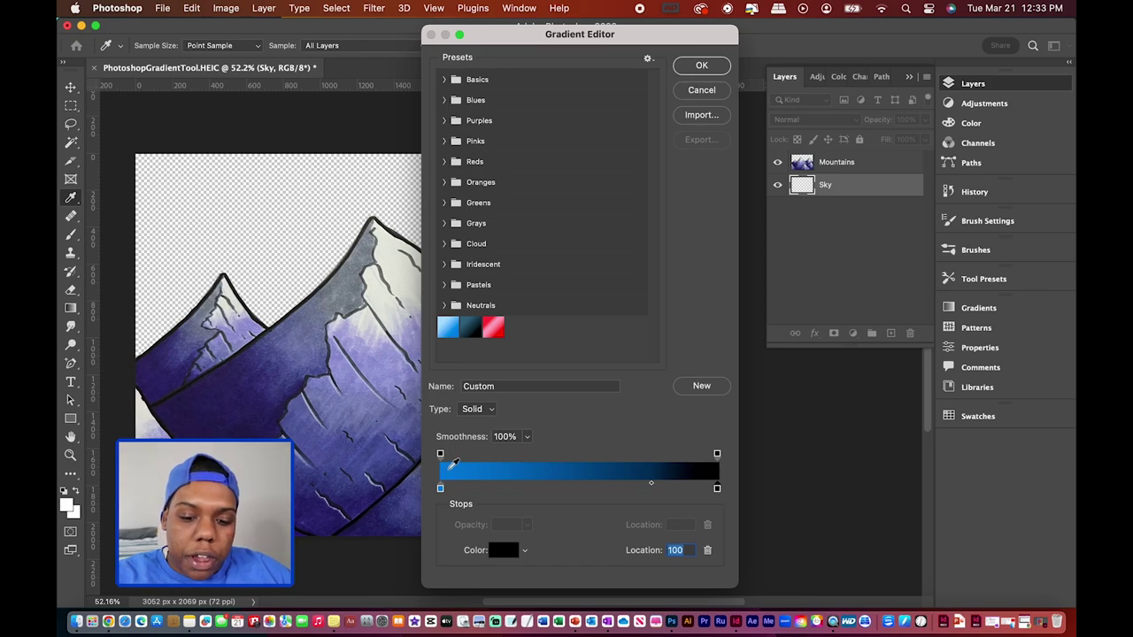
pyautogui.doubleClick(717, 490)
pyautogui.click(978, 78)
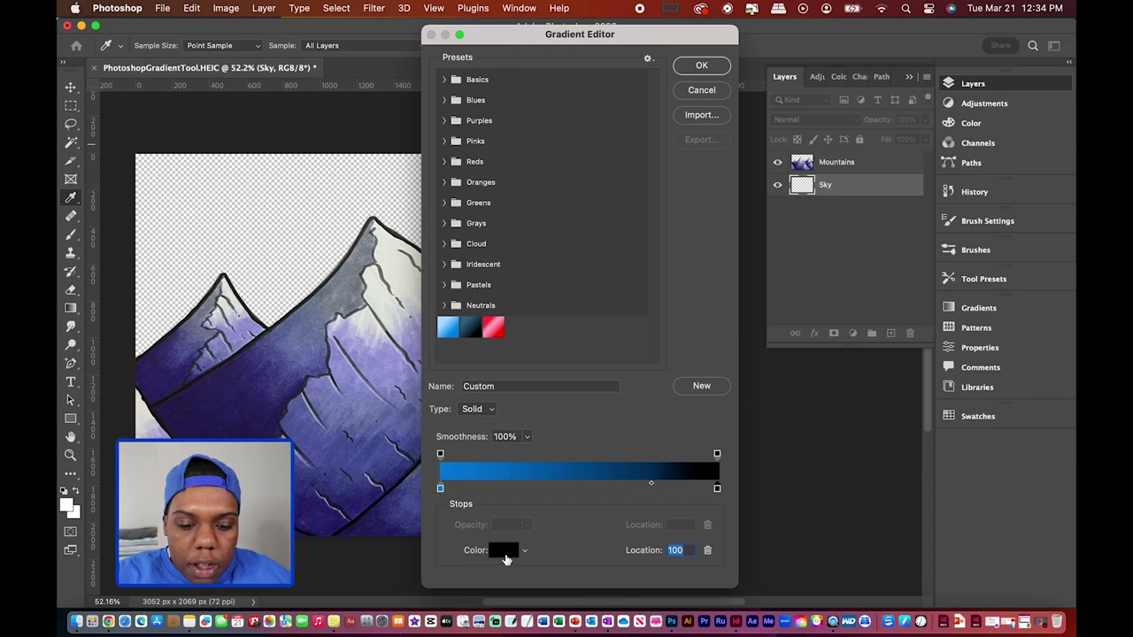
pyautogui.click(503, 552)
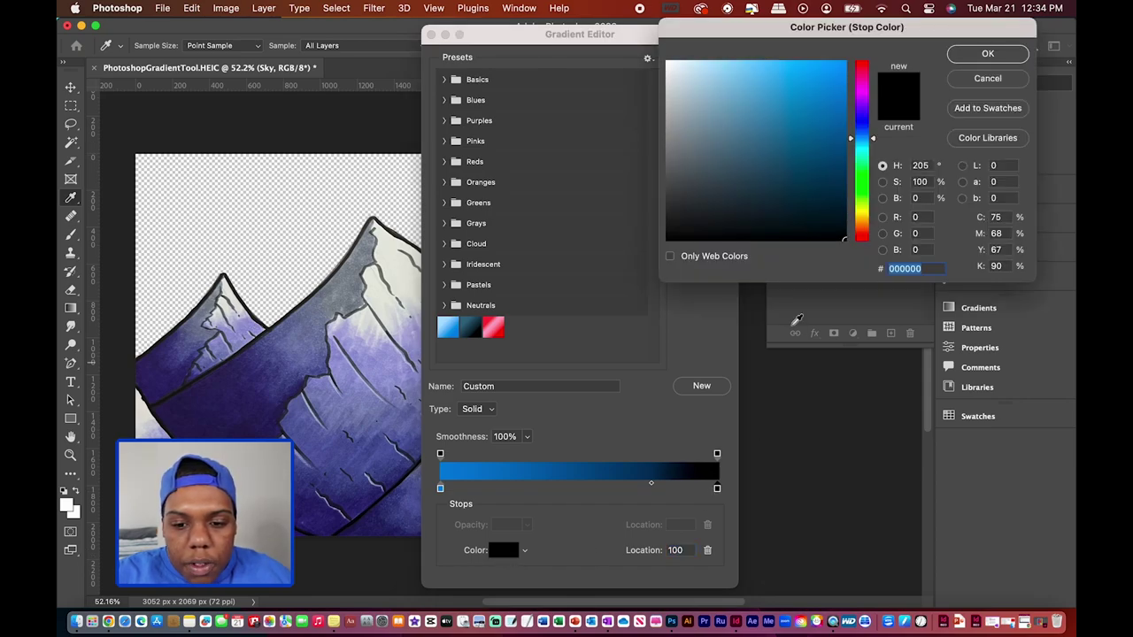
pyautogui.moveTo(815, 219)
pyautogui.mouseDown()
pyautogui.moveTo(829, 142)
pyautogui.moveTo(814, 83)
pyautogui.moveTo(779, 64)
pyautogui.moveTo(669, 59)
pyautogui.moveTo(723, 51)
pyautogui.mouseUp()
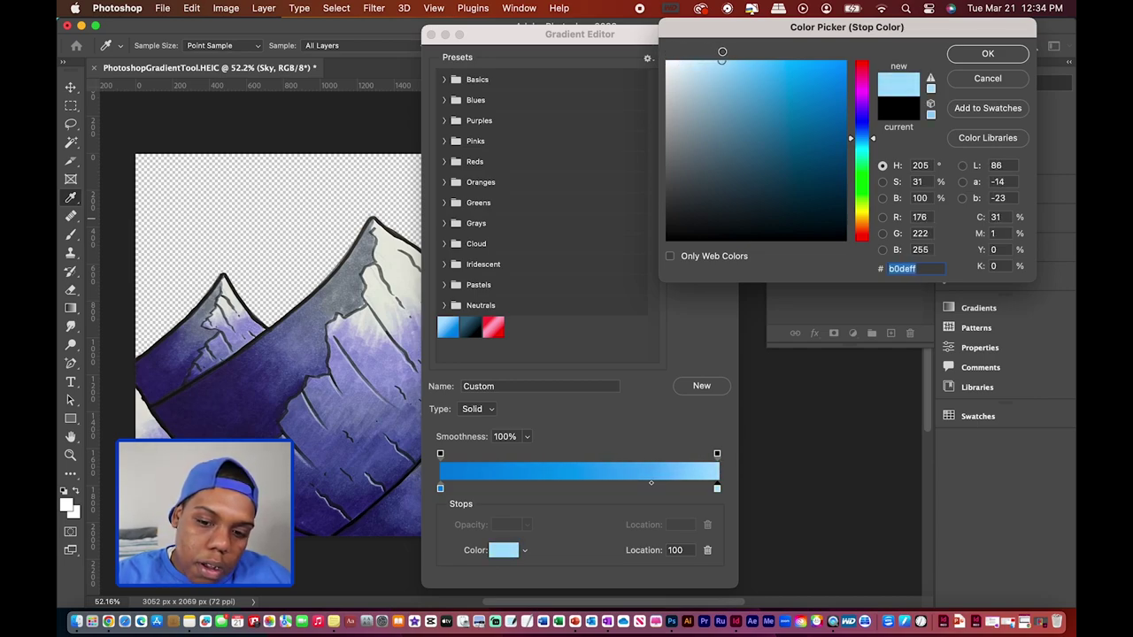
pyautogui.click(963, 59)
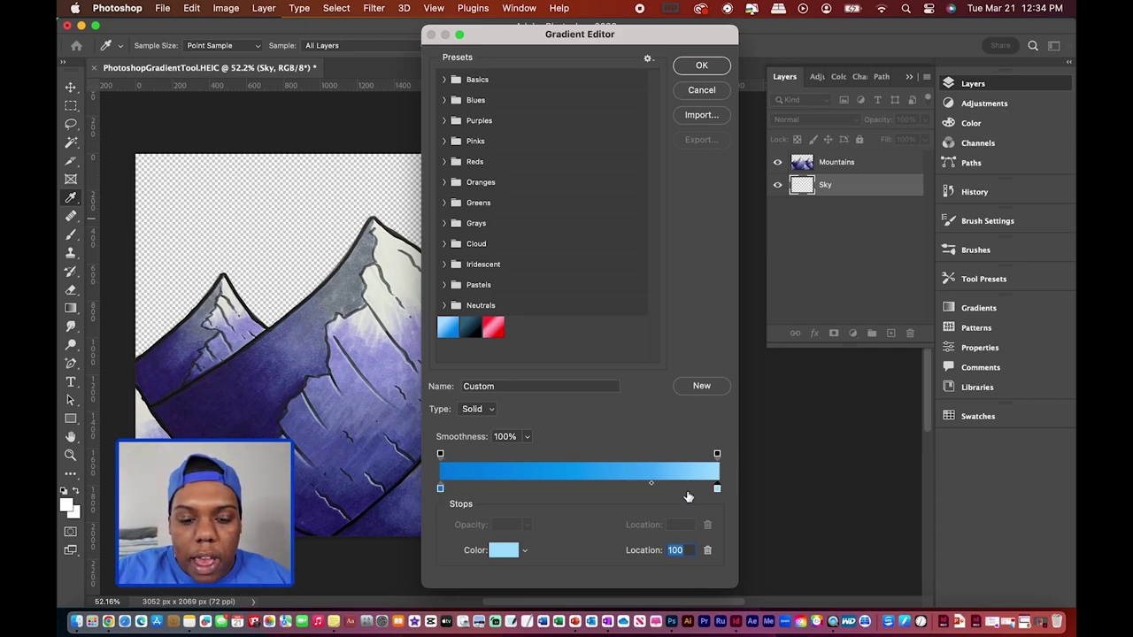
pyautogui.moveTo(652, 483); pyautogui.dragTo(593, 488)
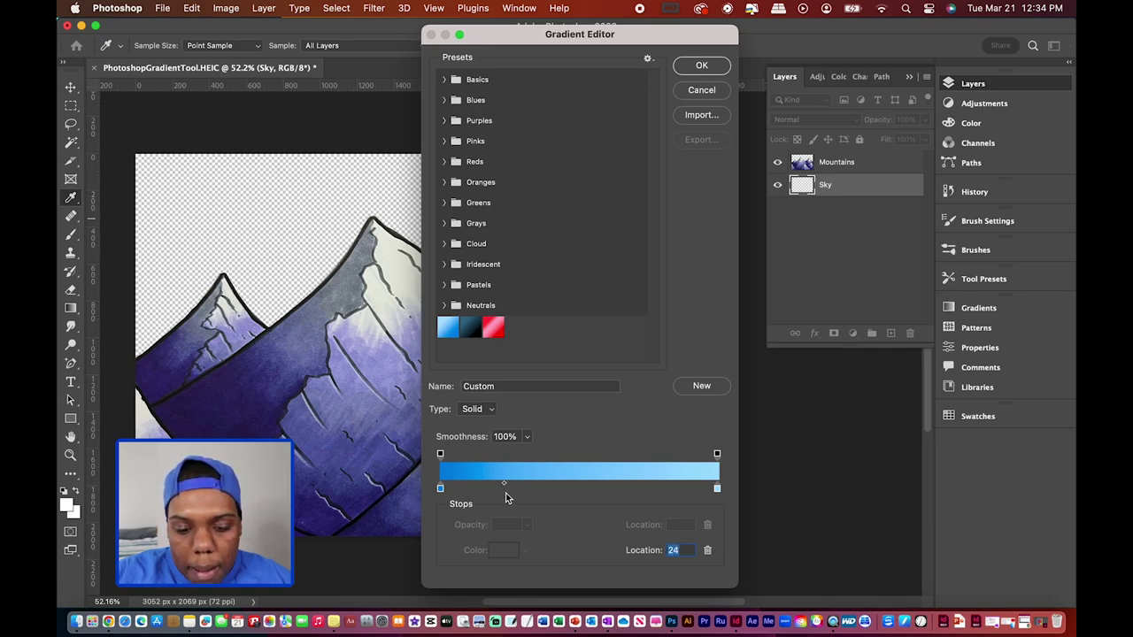
pyautogui.moveTo(501, 497); pyautogui.dragTo(579, 508)
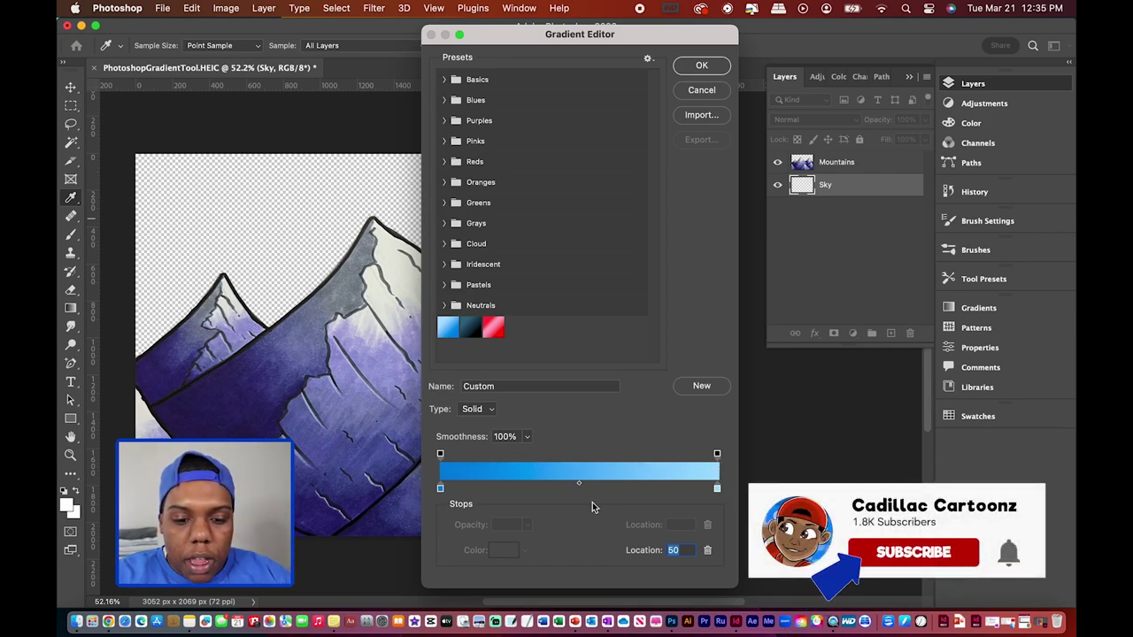
# Name the edited gradient Blue Sky
pyautogui.doubleClick(507, 388)
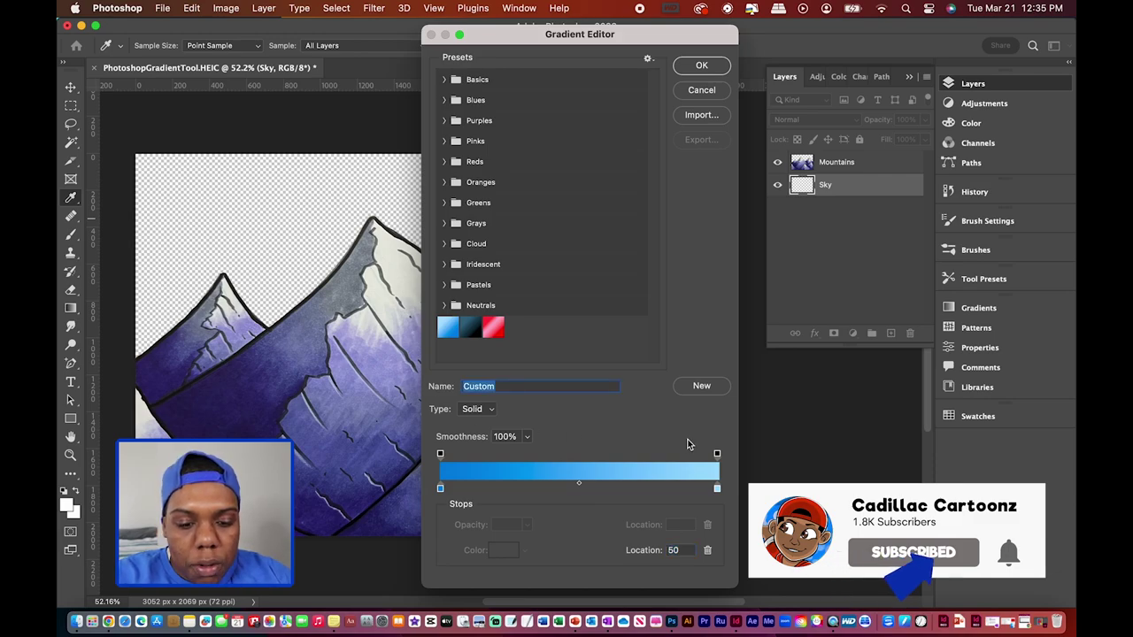
pyautogui.write('Blye')
pyautogui.press('BackSpace')
pyautogui.press('BackSpace')
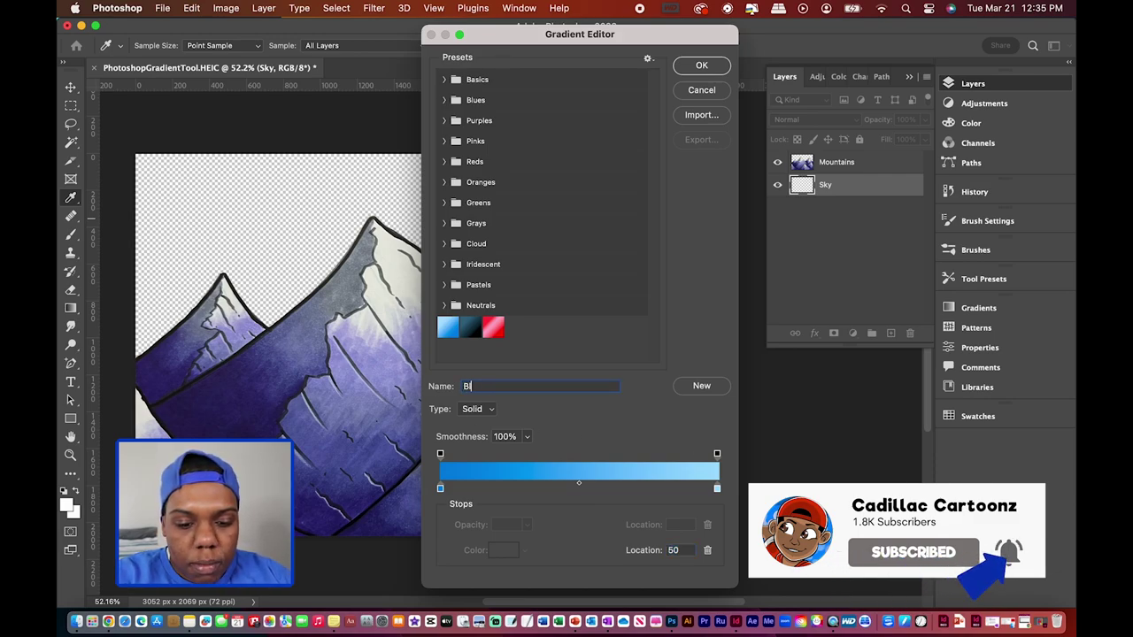
pyautogui.write('ue Sky')
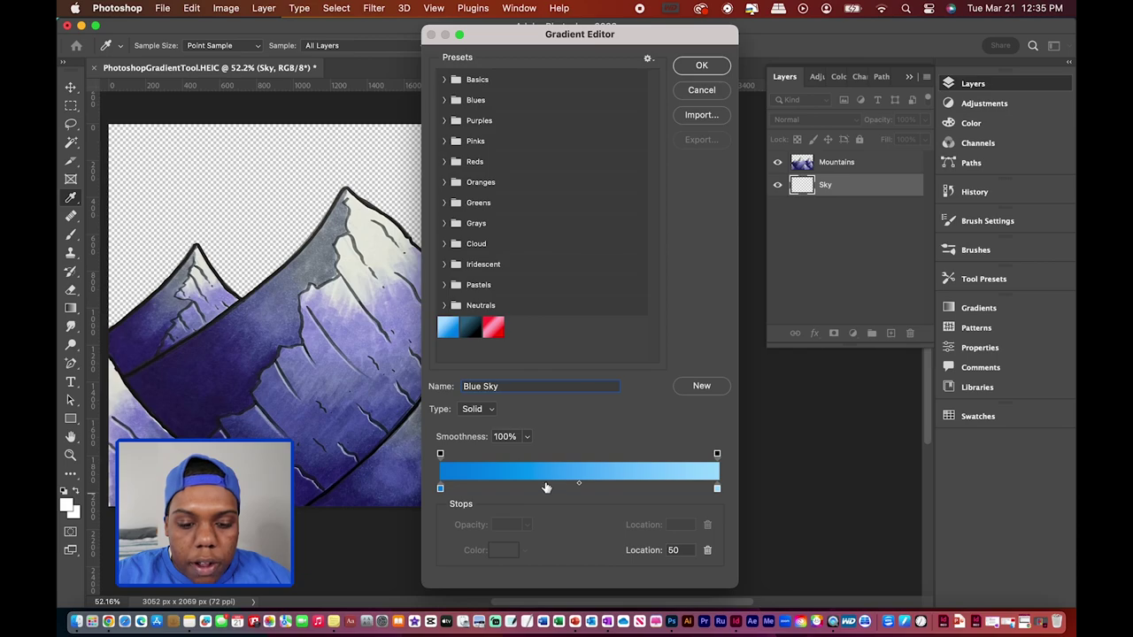
# Add a colour stop to the gradient, colour it magenta f36dff, and place it at location 50%
pyautogui.click(546, 488)
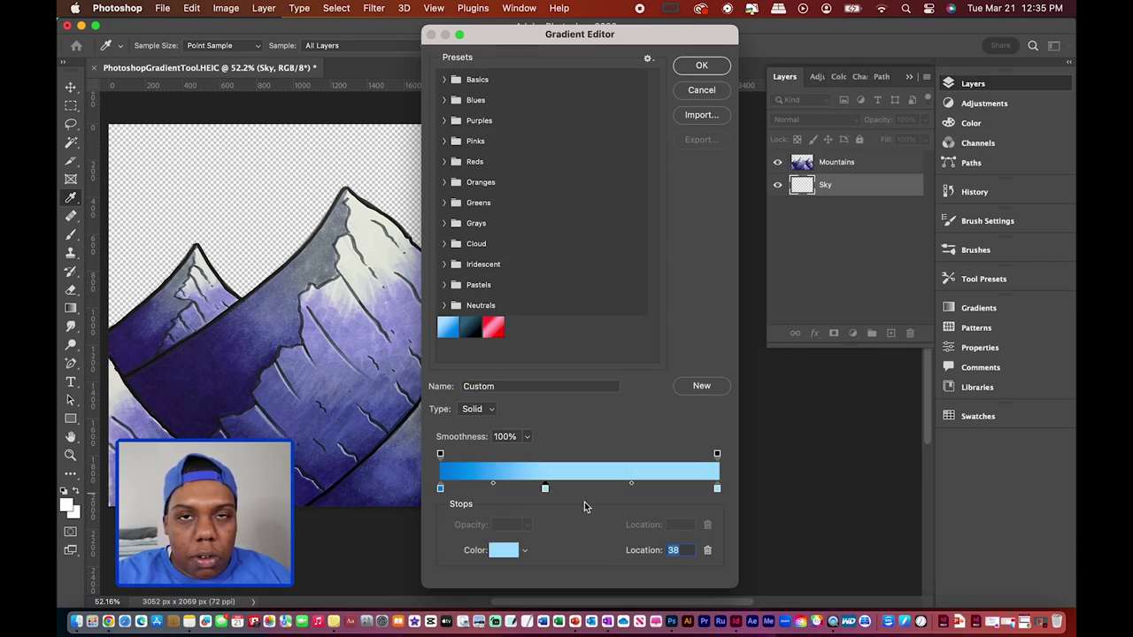
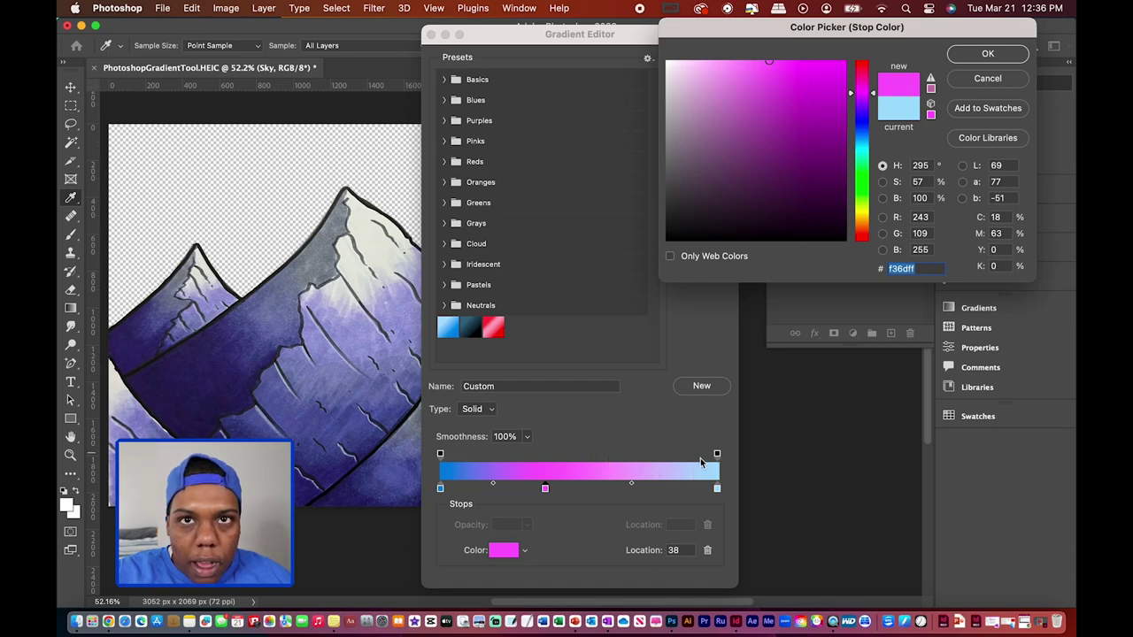
pyautogui.click(980, 56)
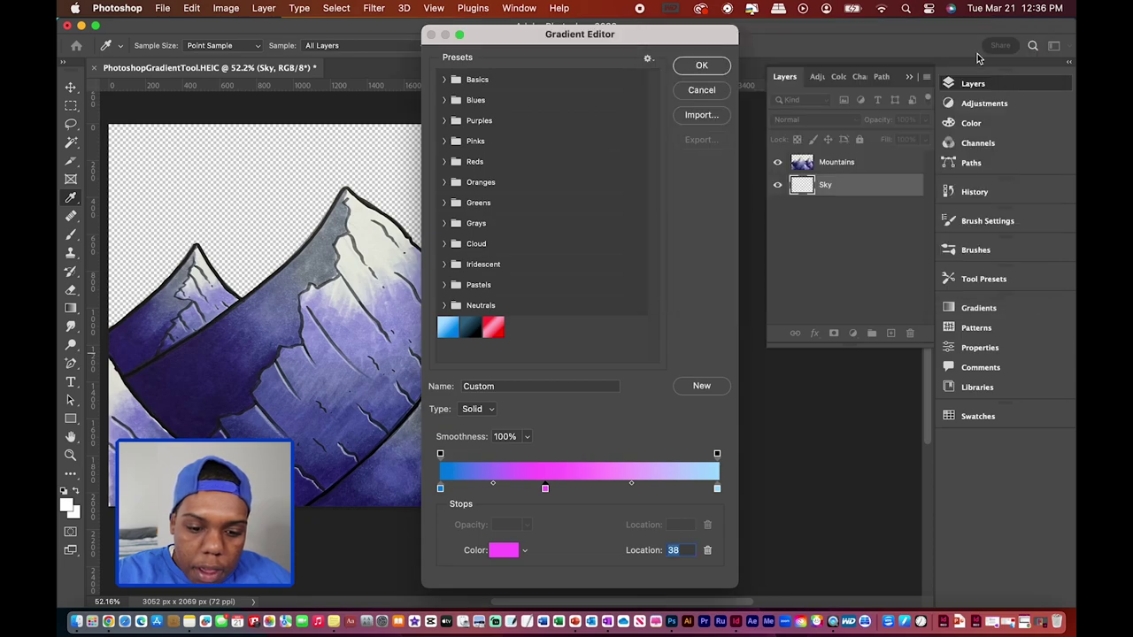
pyautogui.moveTo(544, 489); pyautogui.dragTo(579, 493)
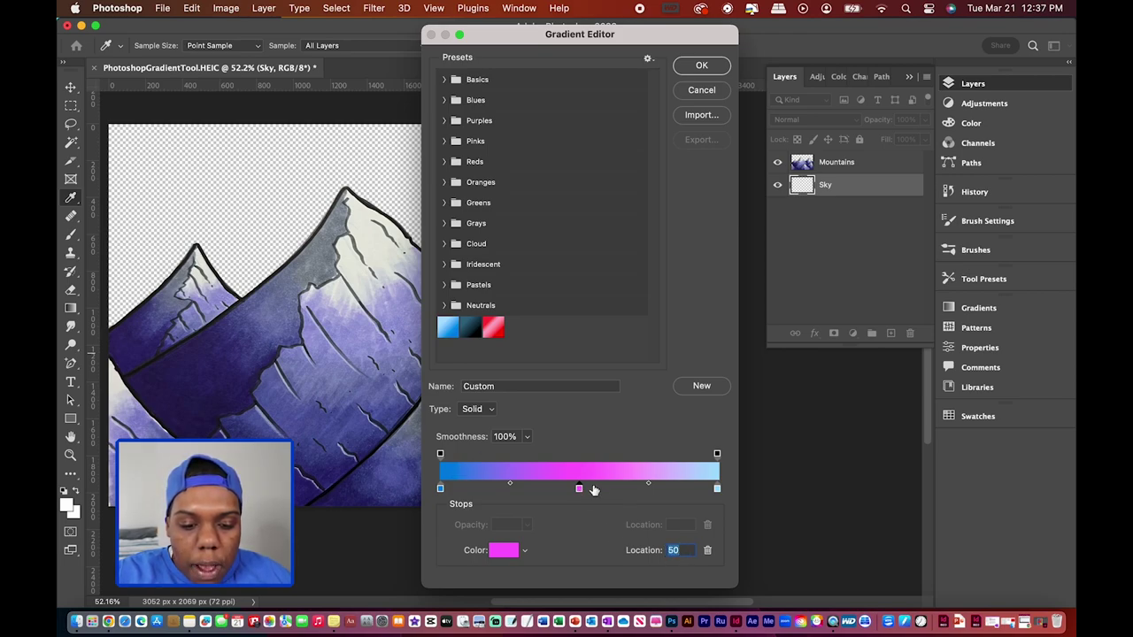
pyautogui.click(441, 488)
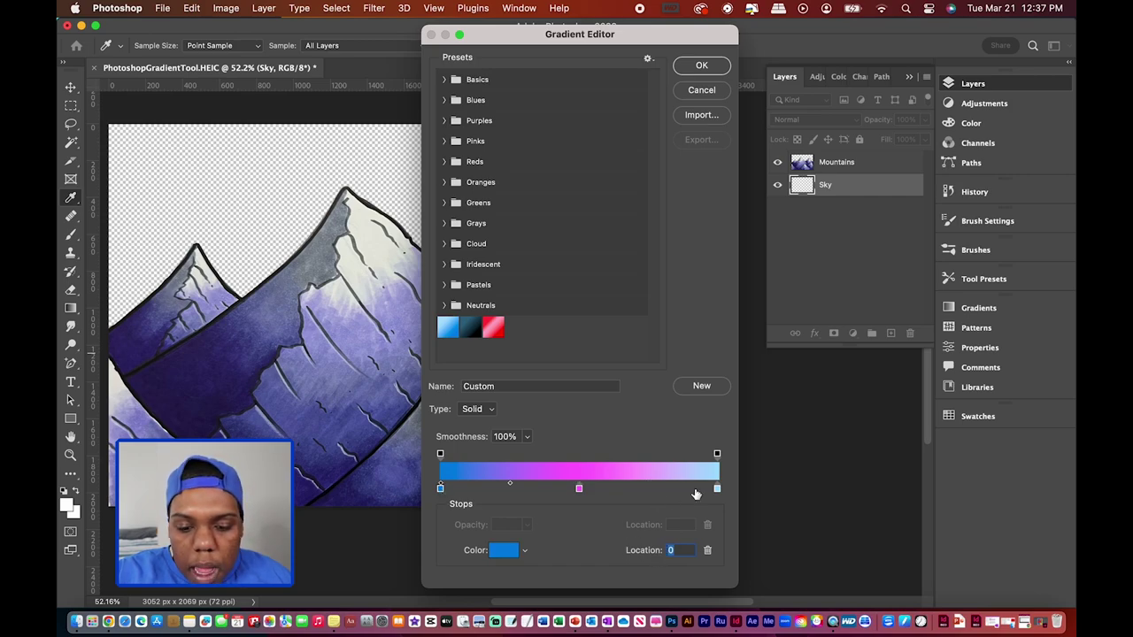
pyautogui.click(717, 489)
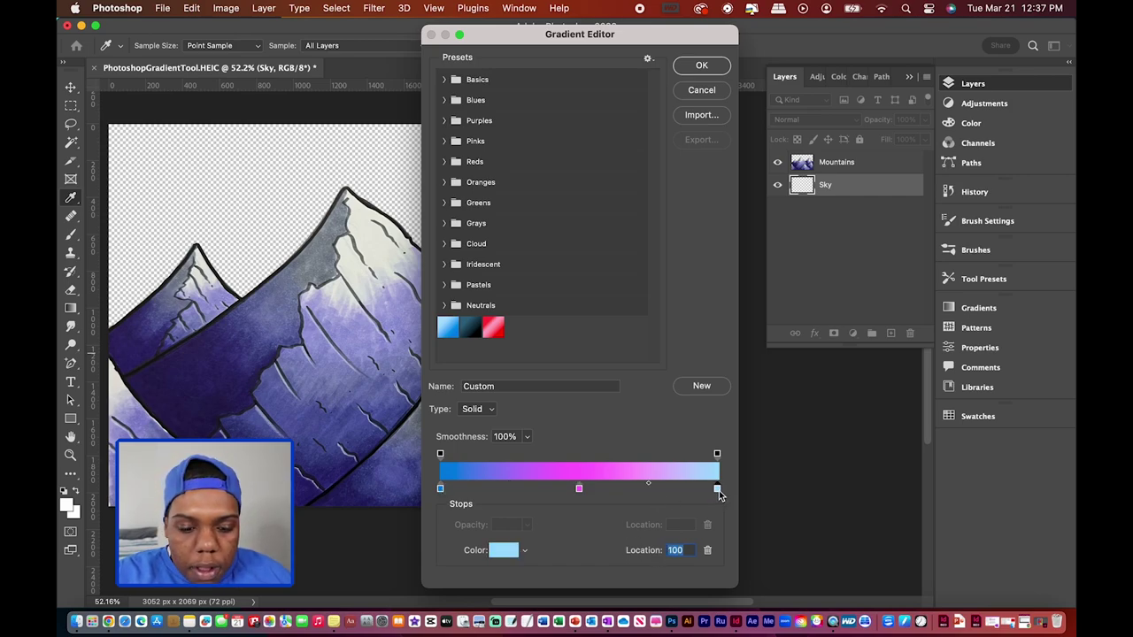
# Set the midpoint between the blue and magenta stops to location 48% and nudge the magenta–light blue midpoint towards the end stop
pyautogui.click(579, 489)
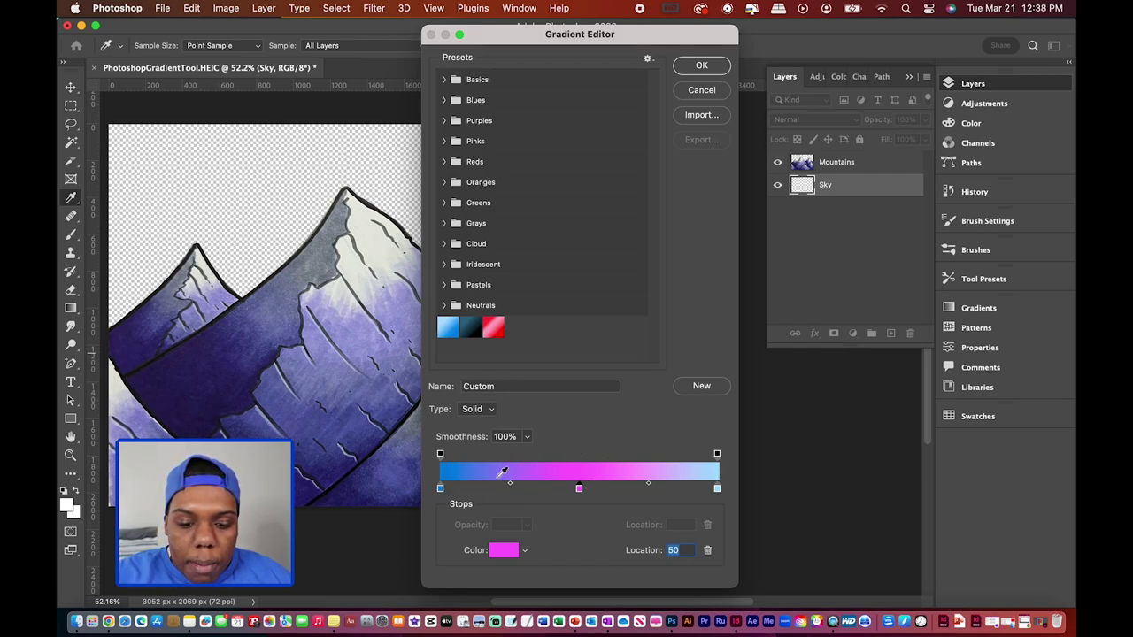
pyautogui.moveTo(510, 483)
pyautogui.mouseDown()
pyautogui.moveTo(475, 488)
pyautogui.moveTo(512, 484)
pyautogui.mouseUp()
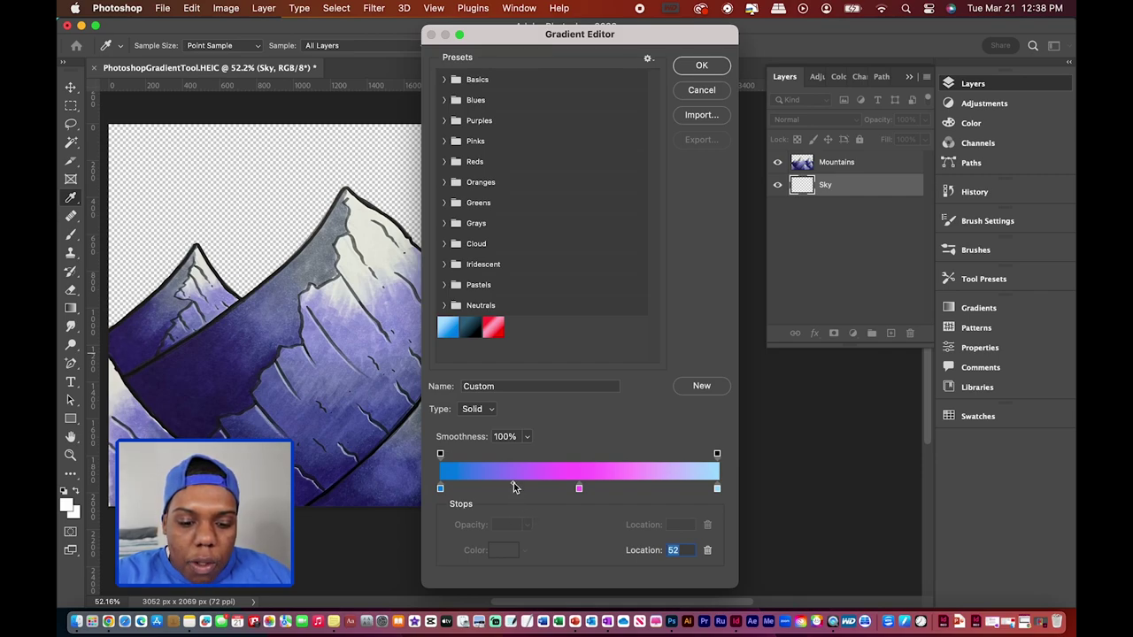
pyautogui.moveTo(512, 485); pyautogui.dragTo(509, 488)
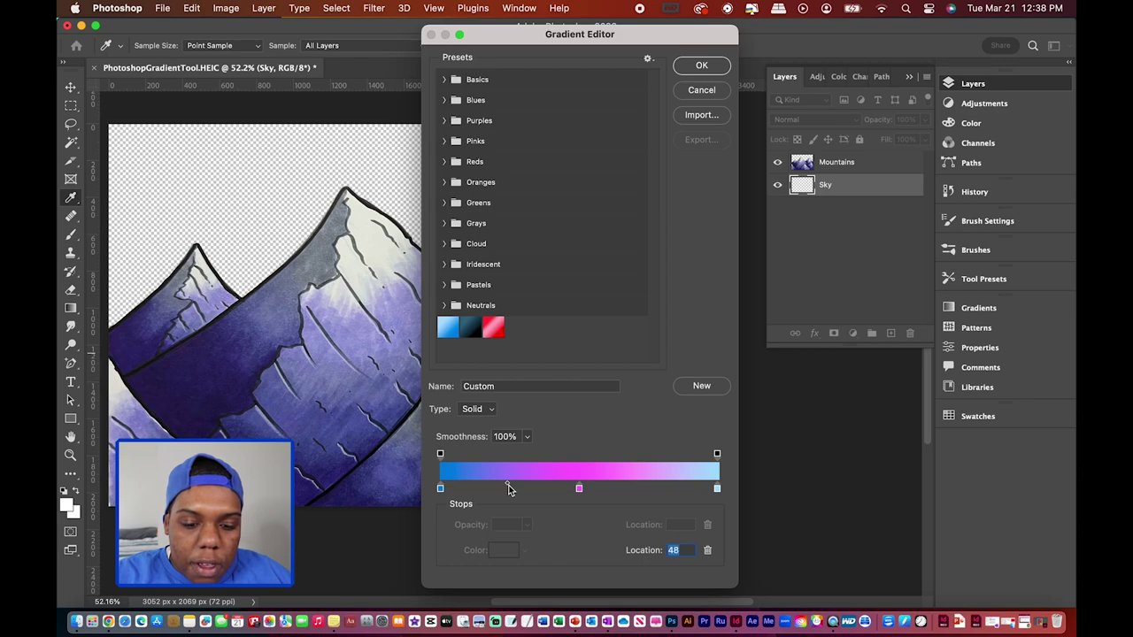
pyautogui.click(717, 488)
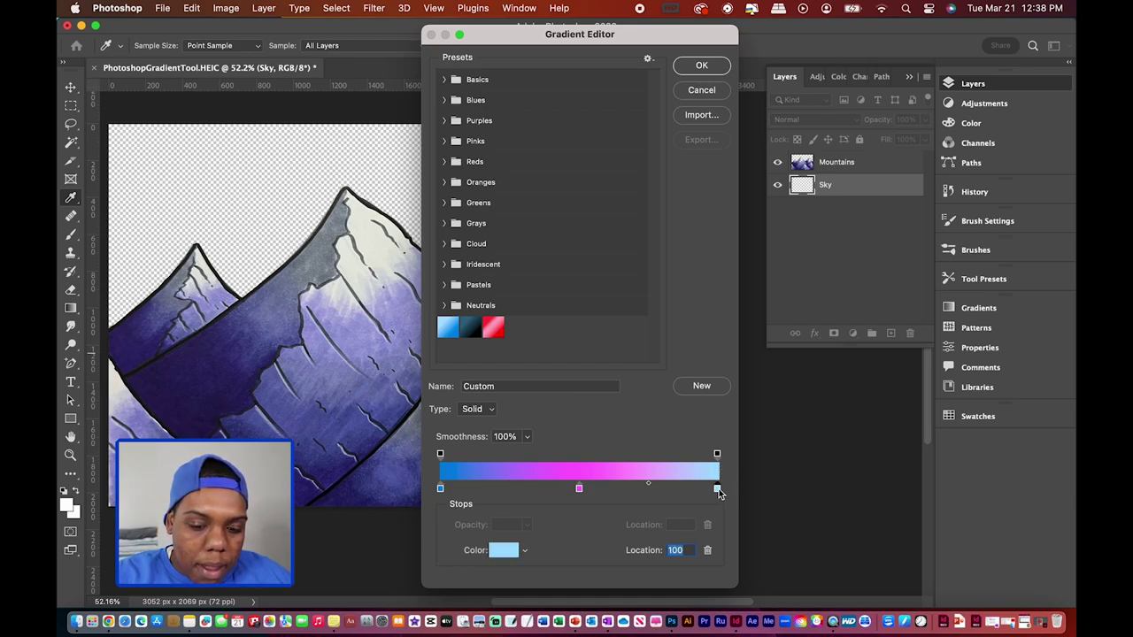
# Clear the middle magenta stop's location, recolour the stop at location 0 bright blue, and accept the two-colour gradient
pyautogui.click(579, 488)
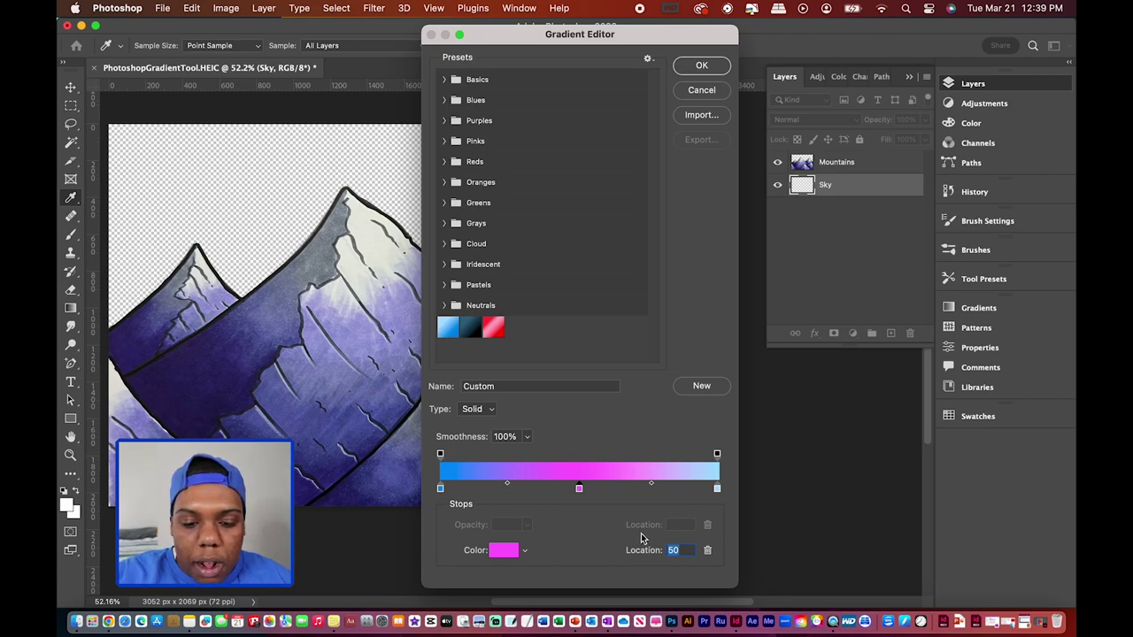
pyautogui.press('BackSpace')
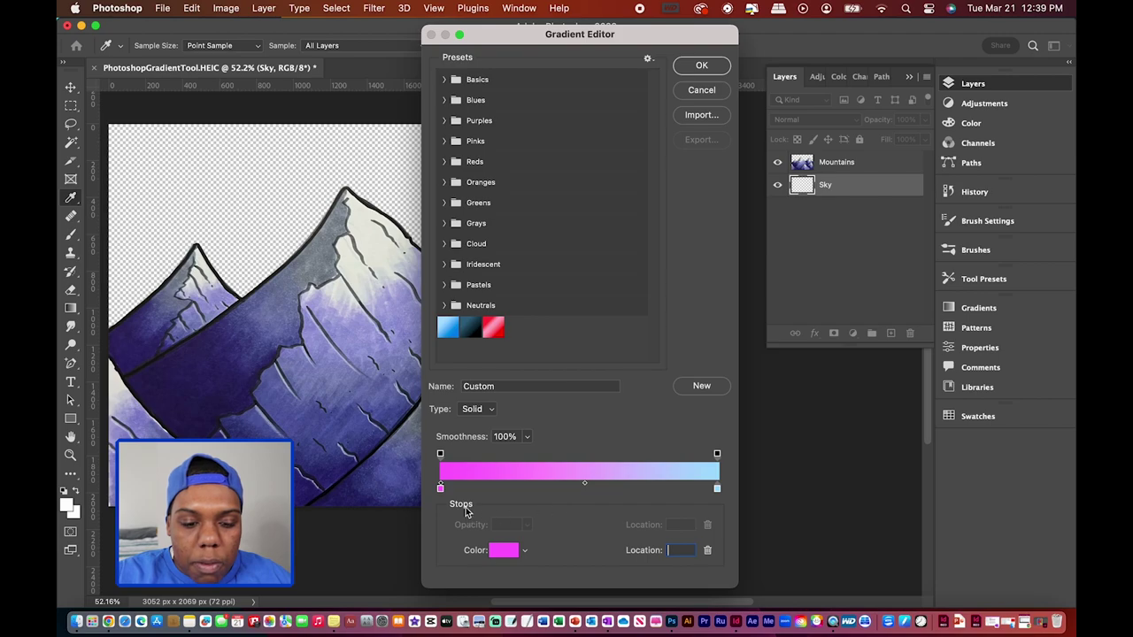
pyautogui.click(441, 488)
pyautogui.click(506, 552)
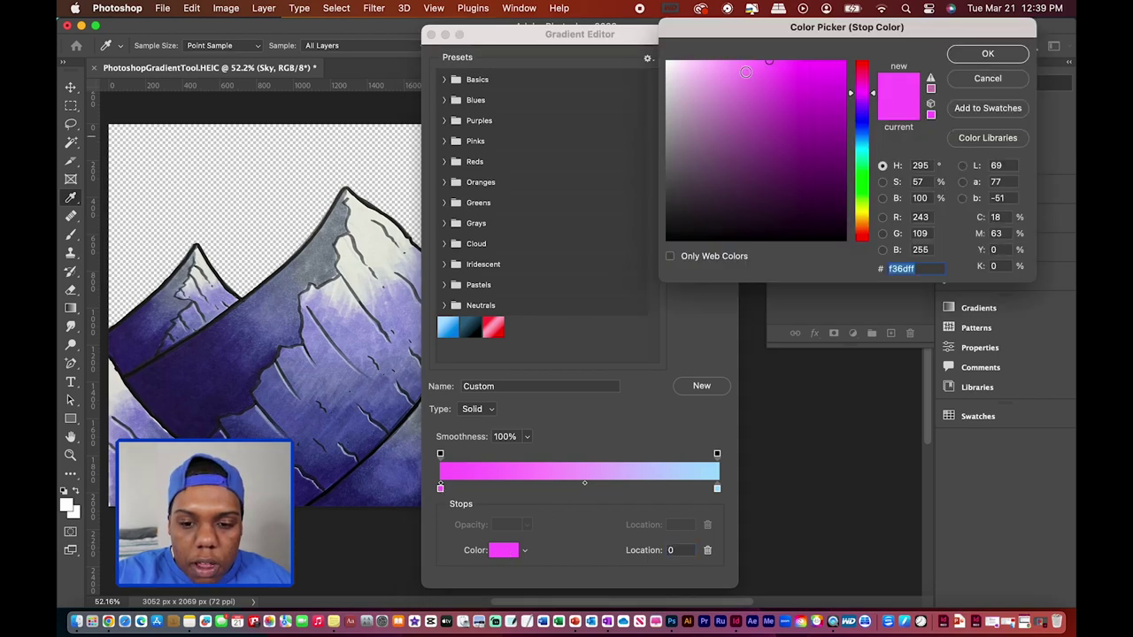
pyautogui.moveTo(861, 114); pyautogui.dragTo(861, 134)
pyautogui.moveTo(824, 79); pyautogui.dragTo(851, 78)
pyautogui.press('Return')
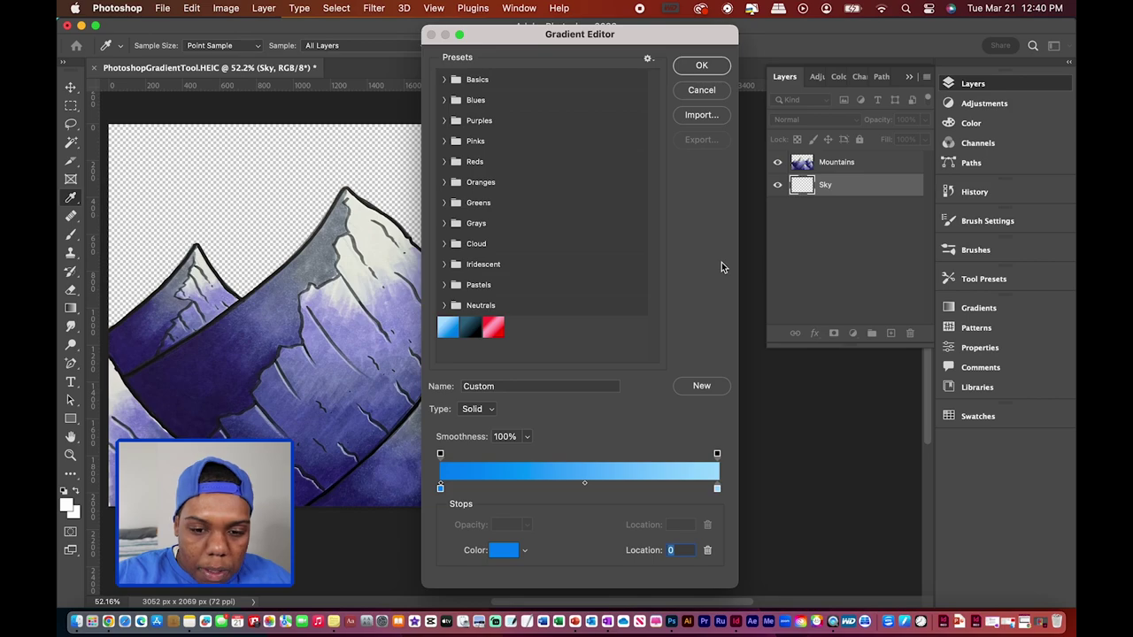
pyautogui.click(701, 64)
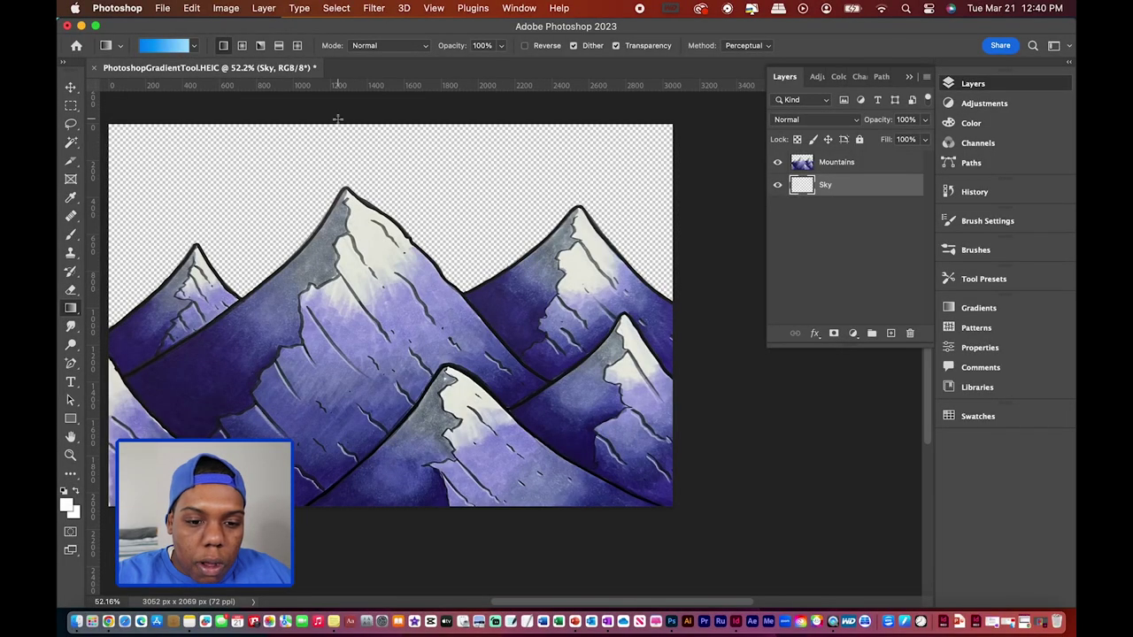
# Fill the Sky layer with the blue linear gradient, drawn straight down from just above the canvas to its bottom edge
pyautogui.hscroll(-2, 390, 123)
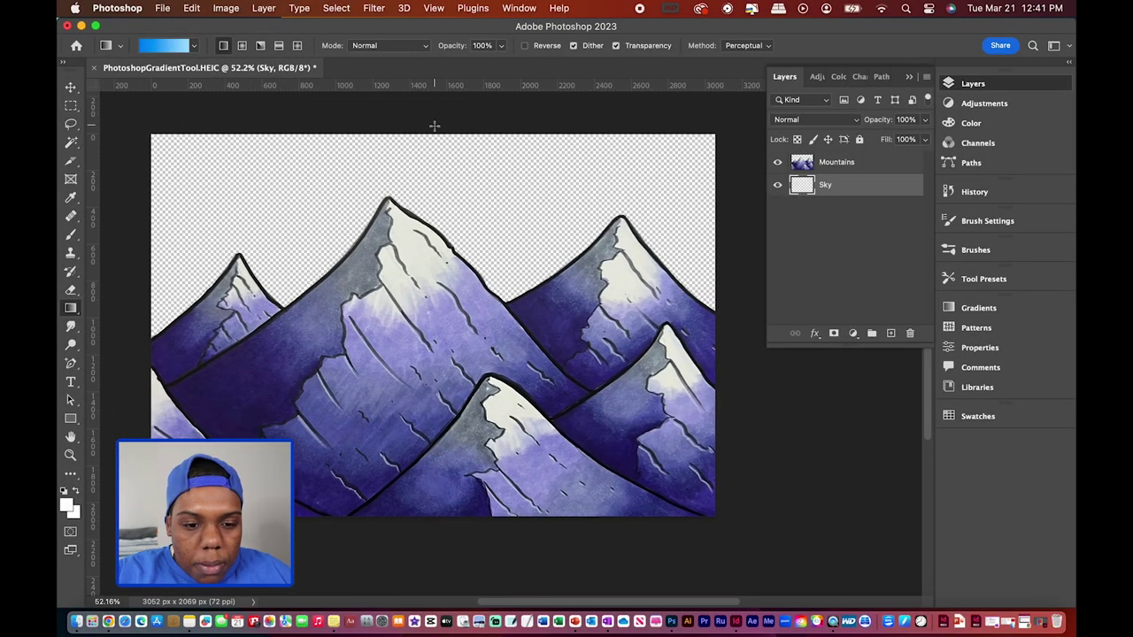
pyautogui.moveTo(434, 120); pyautogui.dragTo(536, 424)
pyautogui.moveTo(494, 294); pyautogui.dragTo(401, 520)
pyautogui.press('shift')
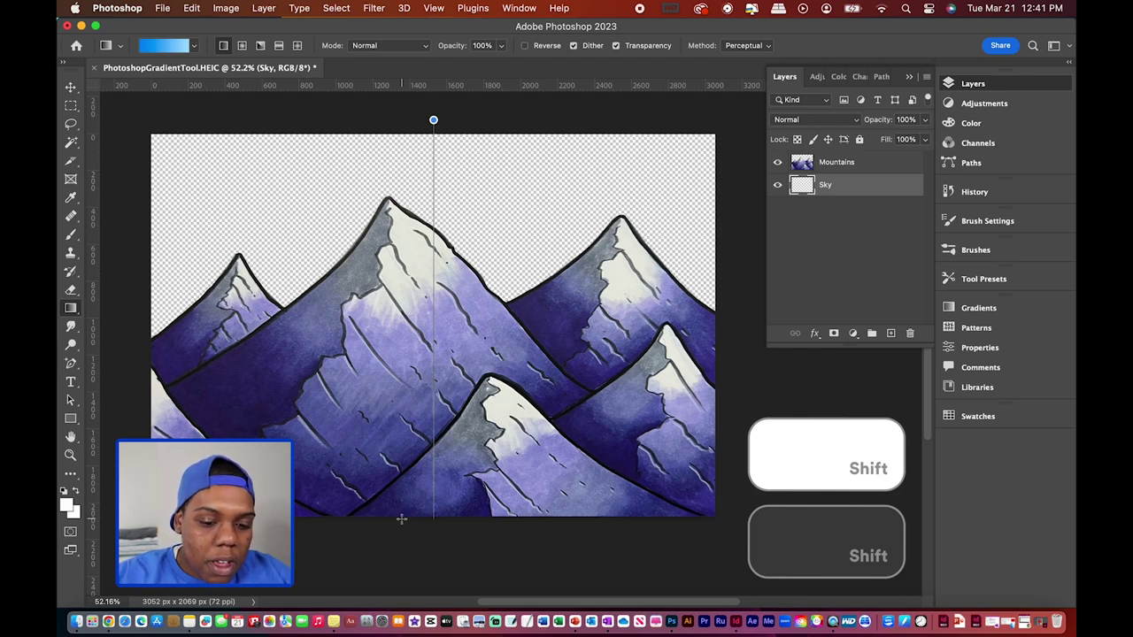
pyautogui.moveTo(402, 520)
pyautogui.mouseDown()
pyautogui.moveTo(402, 503)
pyautogui.moveTo(402, 513)
pyautogui.mouseUp()
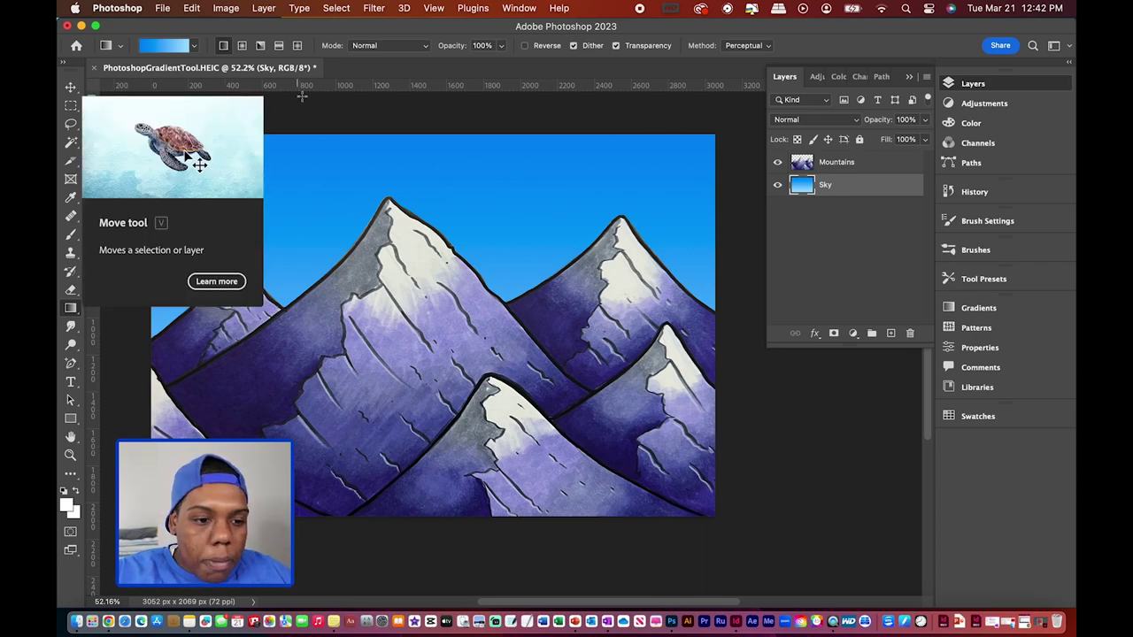
# Free-transform the Sky layer non-proportionally, raising its bottom edge to where the mountains cover the sky and extending its top edge slightly above the canvas
pyautogui.click(71, 89)
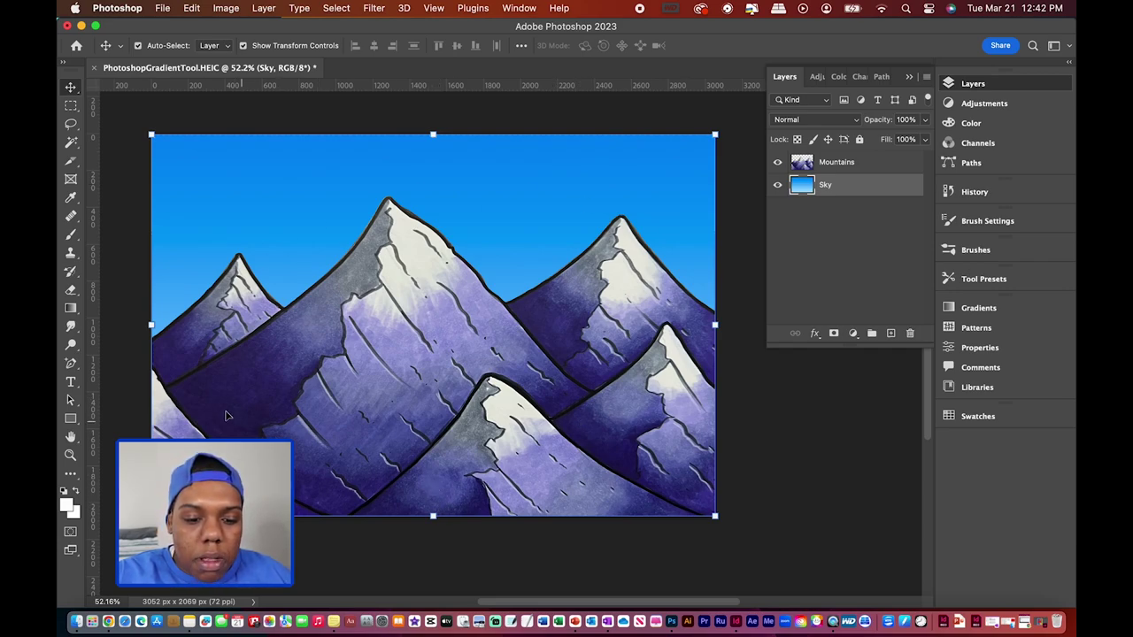
pyautogui.press('super+t')
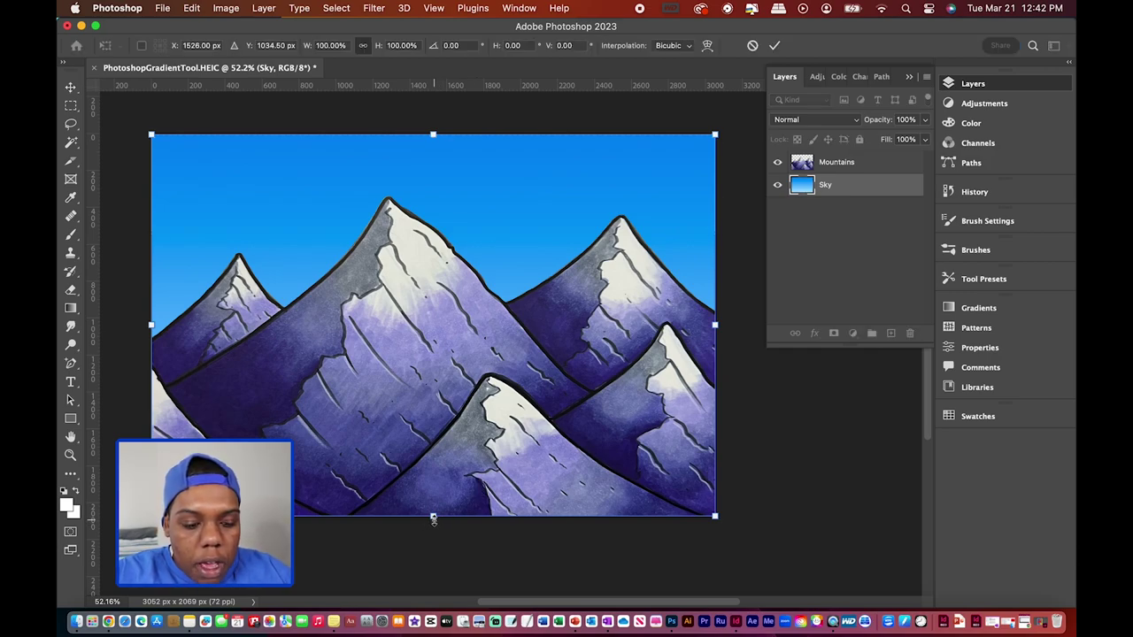
pyautogui.press('shift')
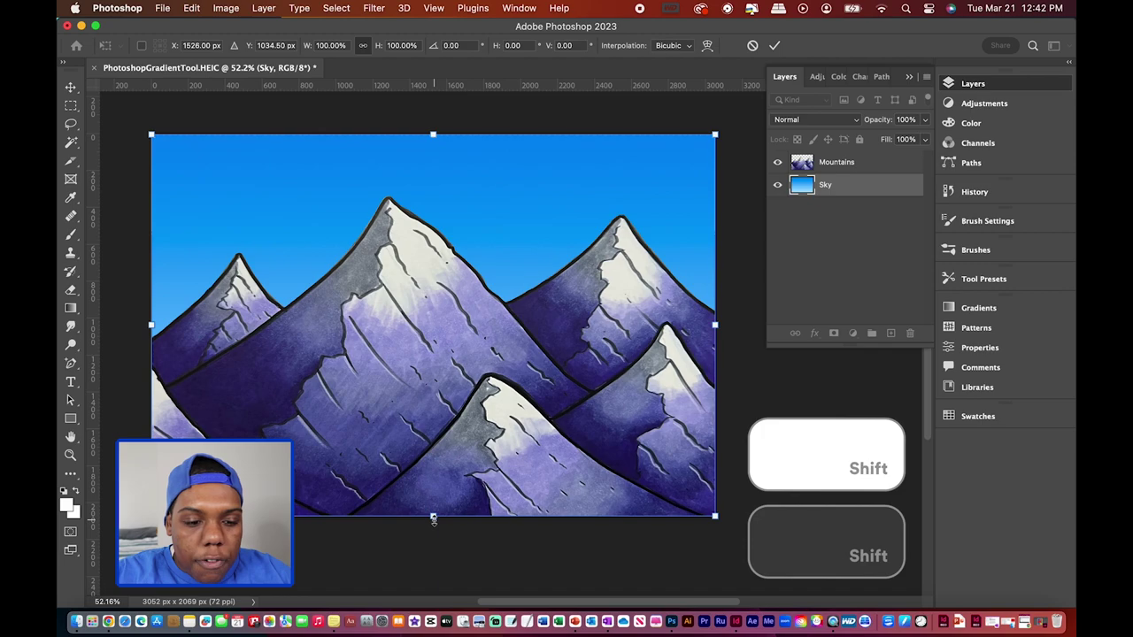
pyautogui.moveTo(434, 520); pyautogui.dragTo(576, 345)
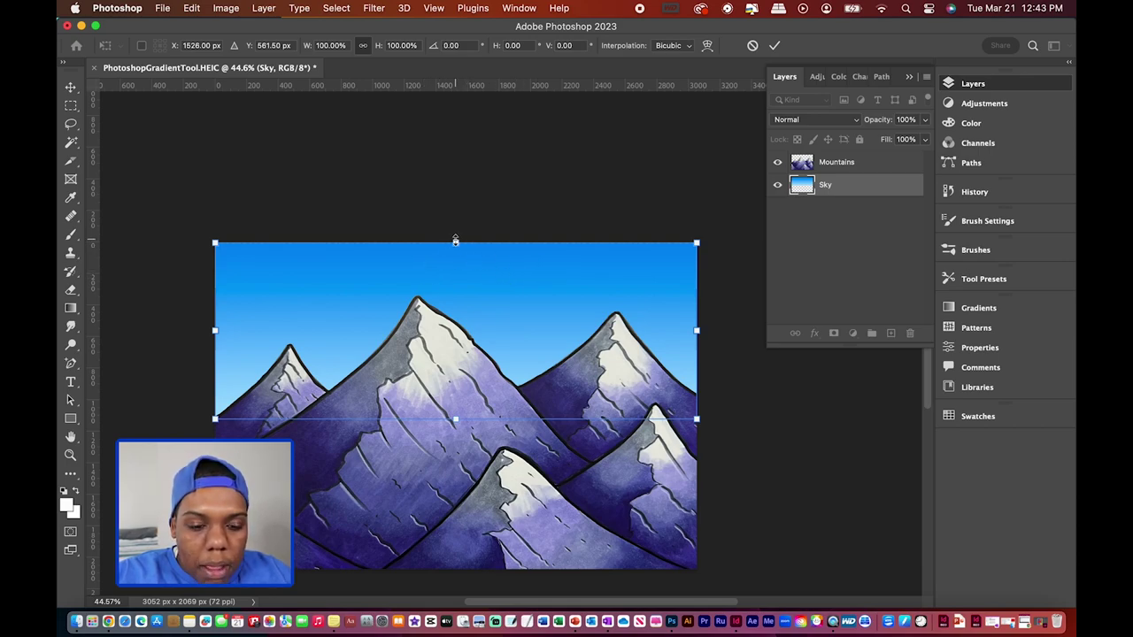
pyautogui.press('shift')
pyautogui.moveTo(456, 240)
pyautogui.mouseDown()
pyautogui.moveTo(455, 202)
pyautogui.moveTo(458, 226)
pyautogui.mouseUp()
pyautogui.press('Return')
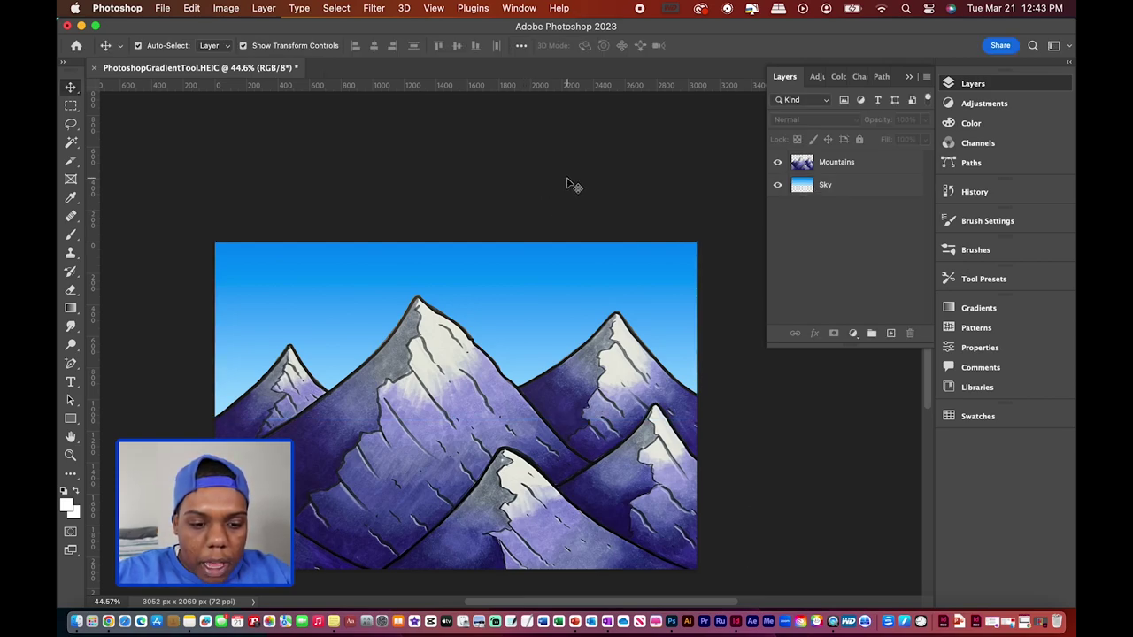
pyautogui.scroll(-5, 589, 280)
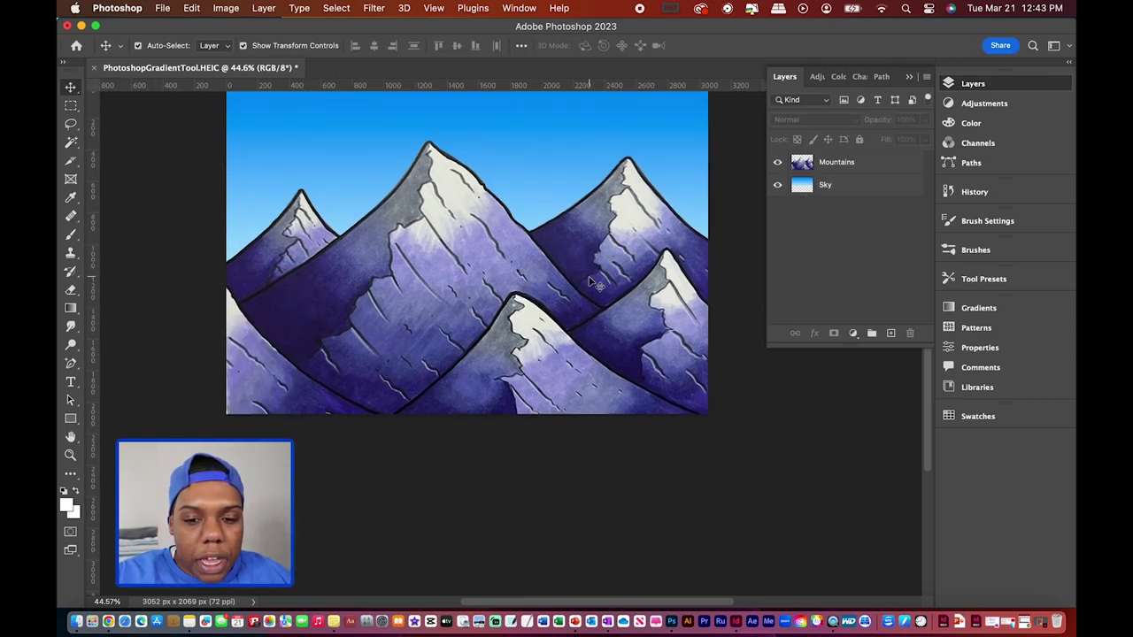
pyautogui.scroll(4, 487, 200)
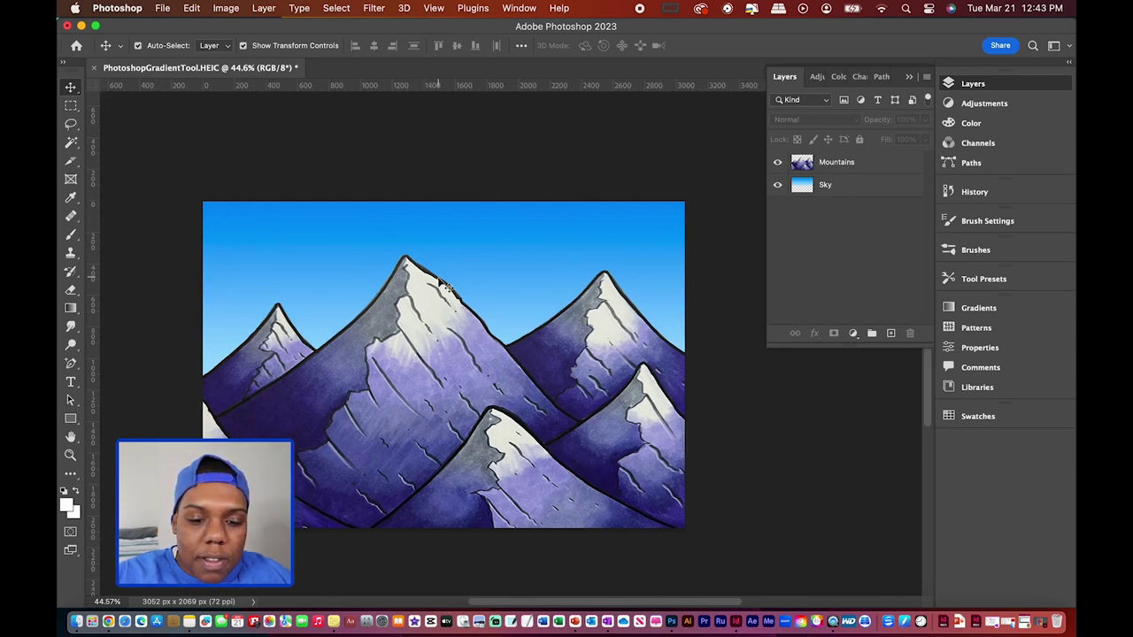